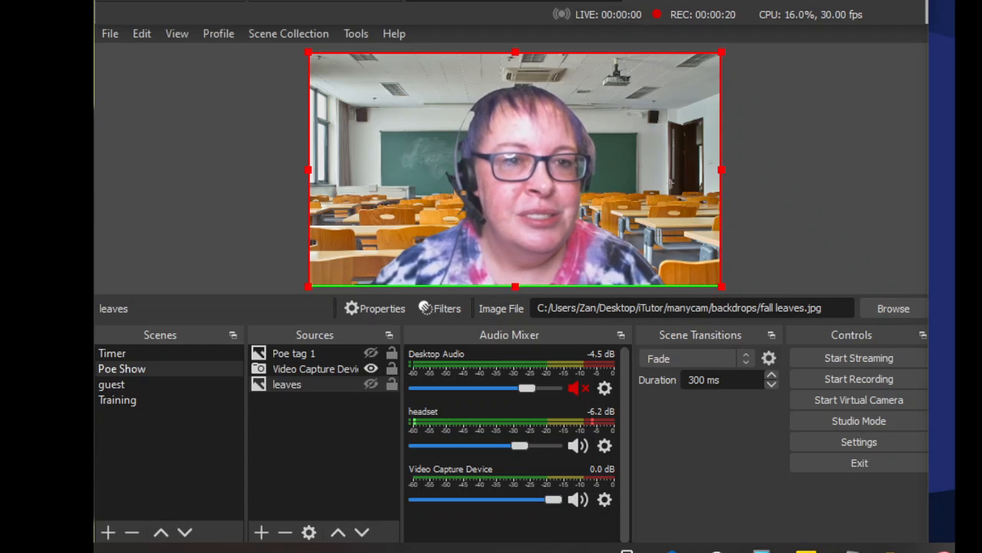
Step: Switch to the browser, download the OBS Studio installer for Windows from obsproject.com, open the downloaded file, and return to OBS
{"action": "key", "text": "alt+Tab"}
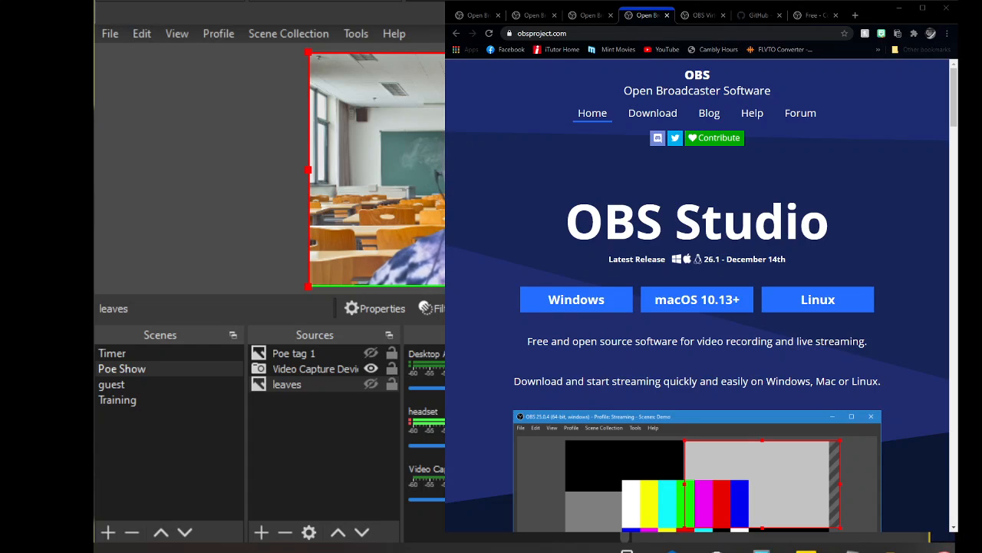
{"action": "left_click", "coordinate": [571, 301]}
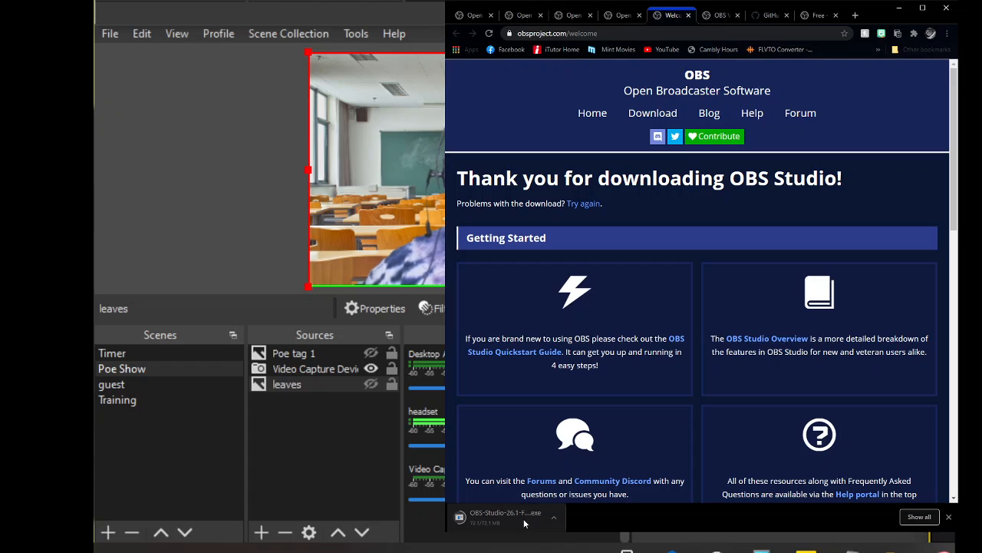
{"action": "left_click", "coordinate": [525, 523]}
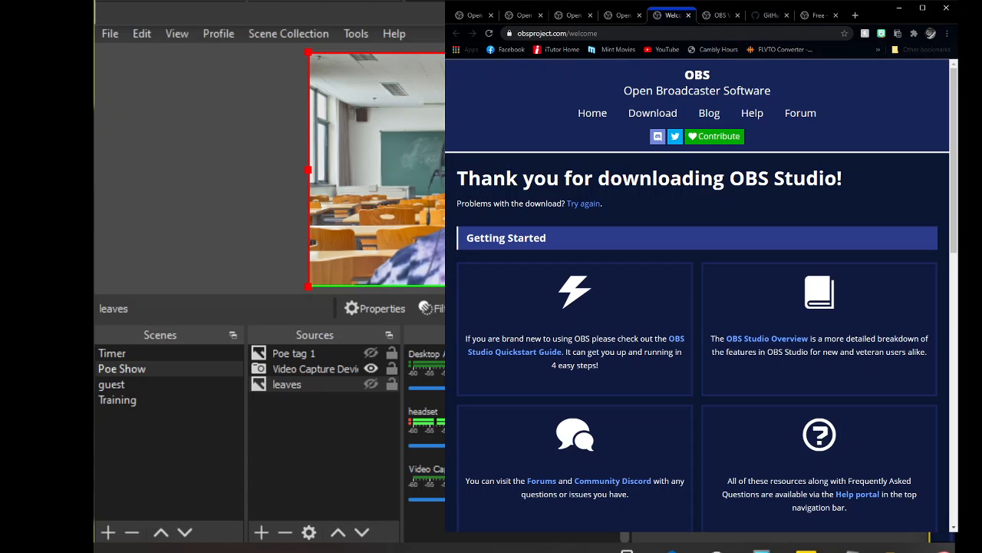
{"action": "left_click", "coordinate": [629, 550]}
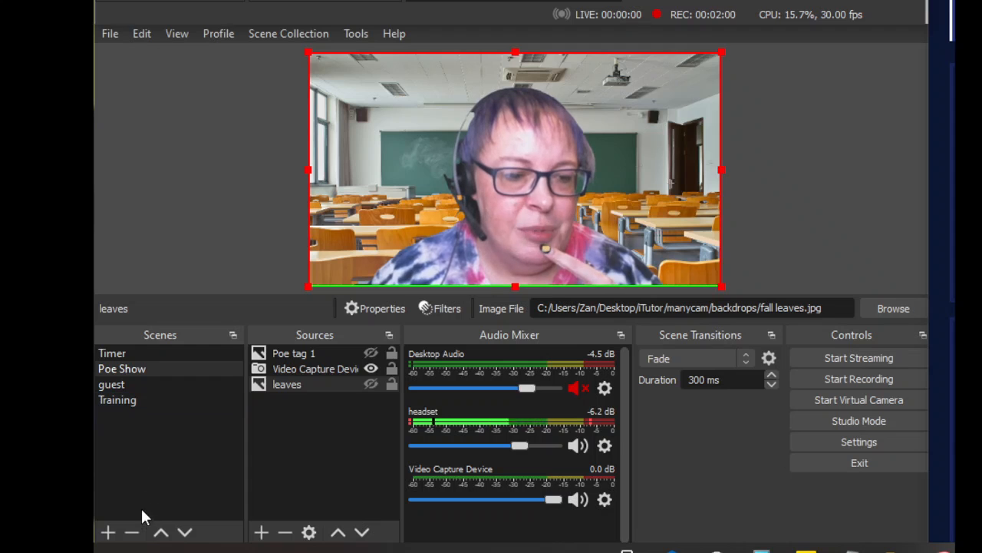
Step: Remove the Training scene from the scene list, cancelling the removal of Poe Show
{"action": "left_click", "coordinate": [132, 532]}
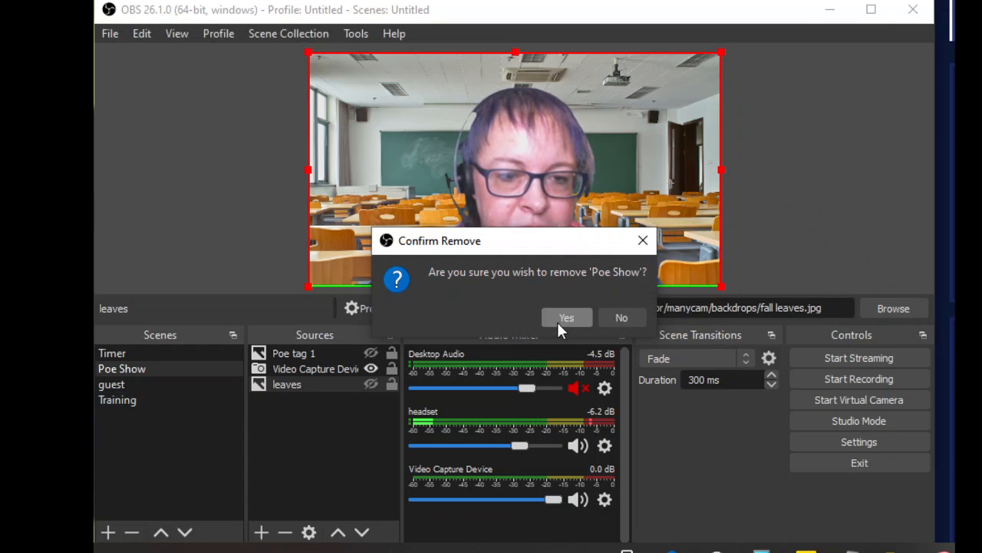
{"action": "left_click", "coordinate": [620, 319]}
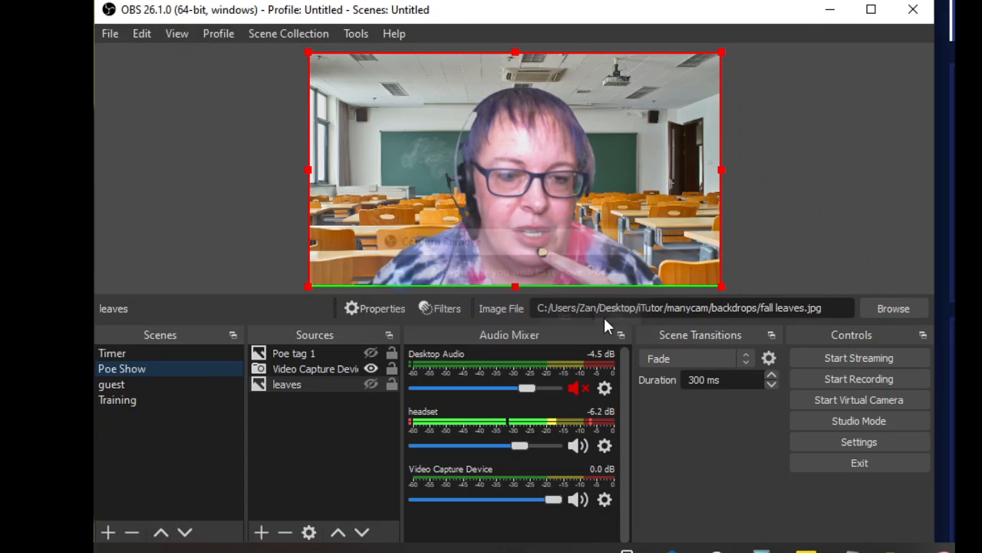
{"action": "left_click", "coordinate": [120, 401]}
{"action": "left_click", "coordinate": [132, 532]}
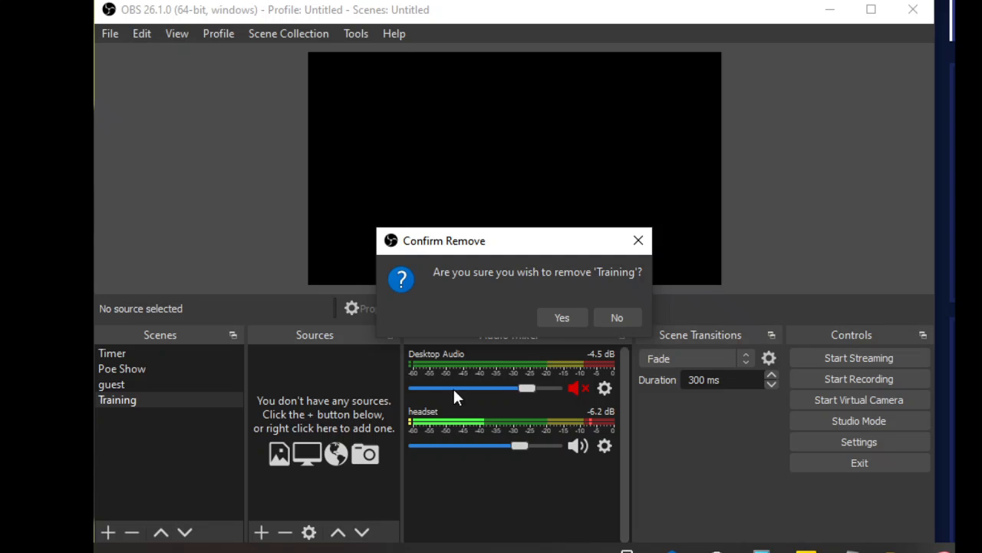
{"action": "left_click", "coordinate": [569, 314]}
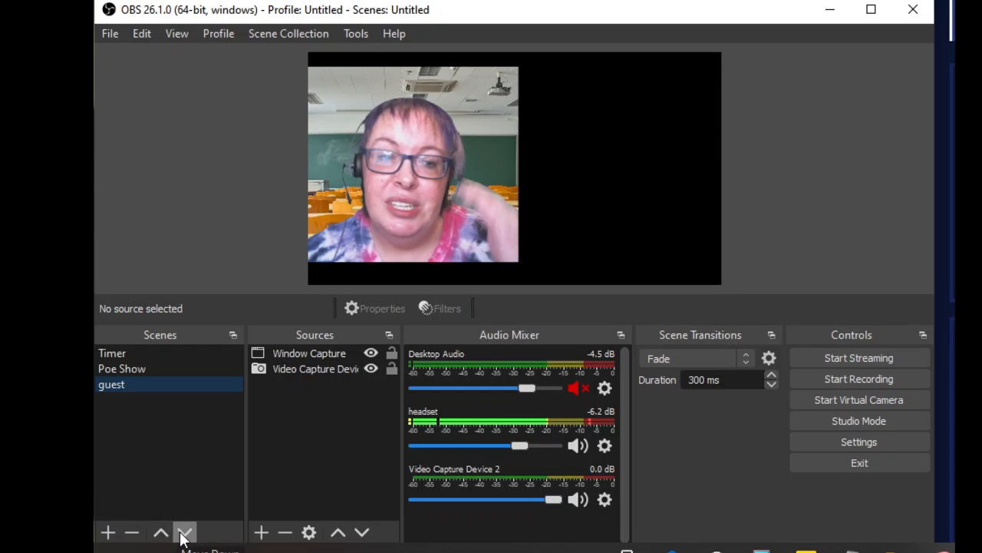
Step: Add a new scene named "training"
{"action": "left_click", "coordinate": [107, 532]}
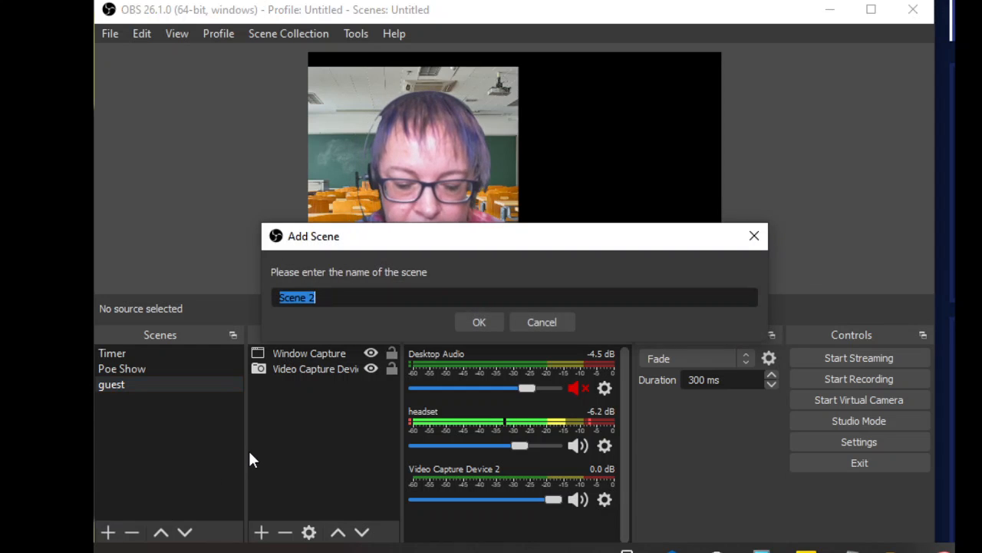
{"action": "type", "text": "training"}
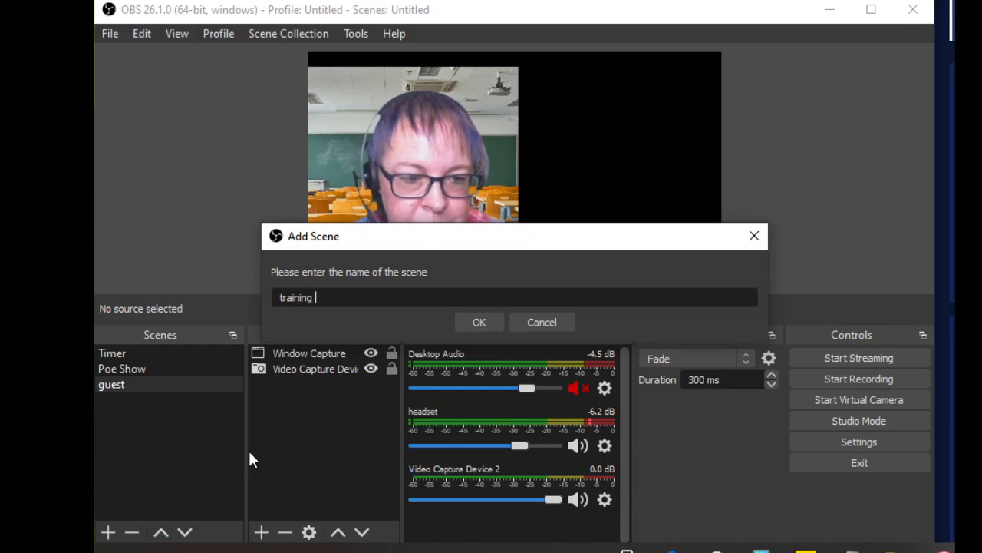
{"action": "left_click", "coordinate": [478, 326]}
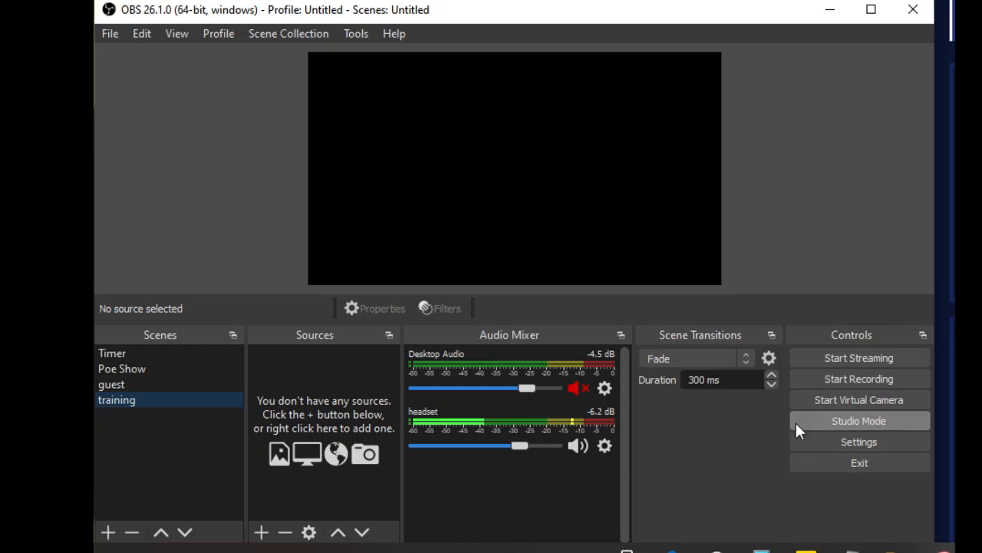
Step: Turn on Studio Mode and look through the list of available docks
{"action": "left_click", "coordinate": [849, 422]}
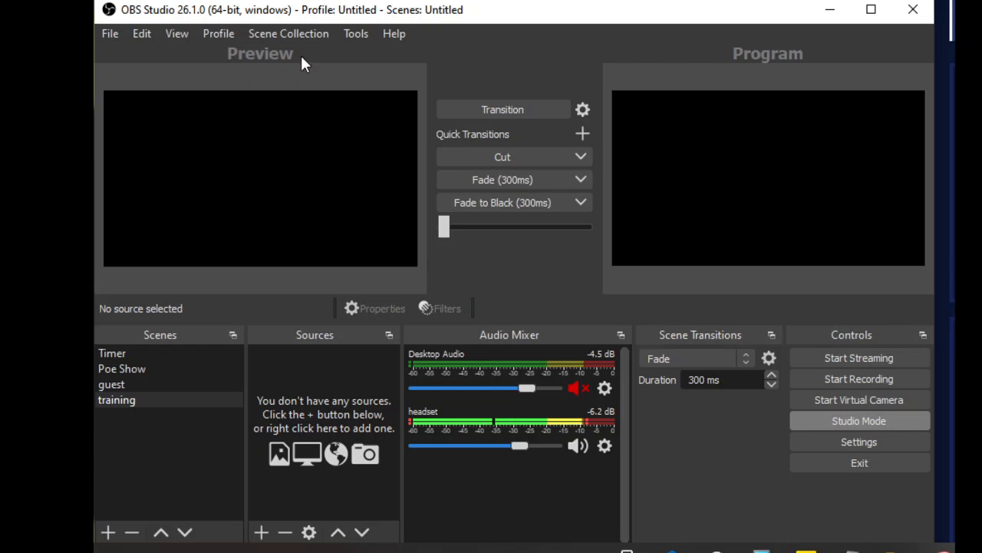
{"action": "left_click", "coordinate": [178, 34]}
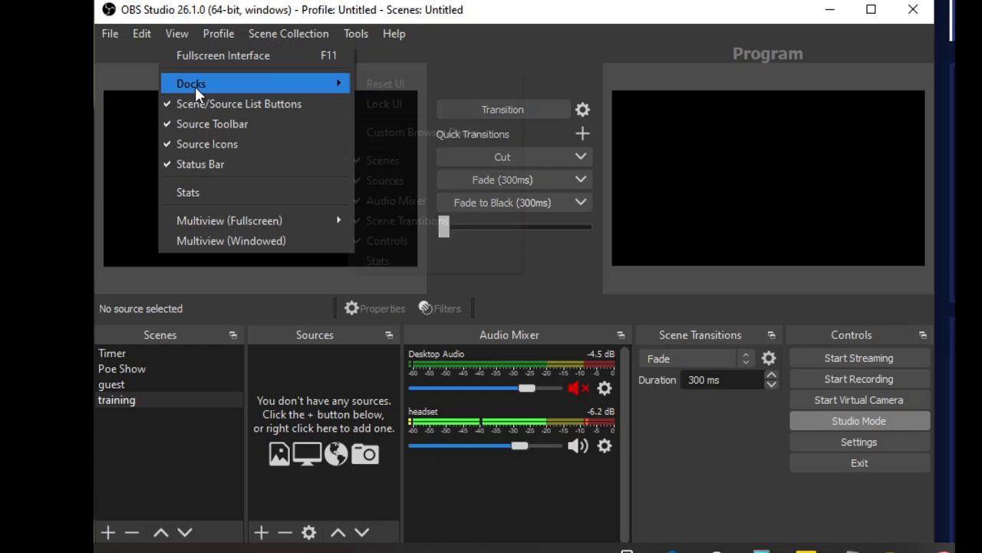
{"action": "mouse_move", "coordinate": [195, 86]}
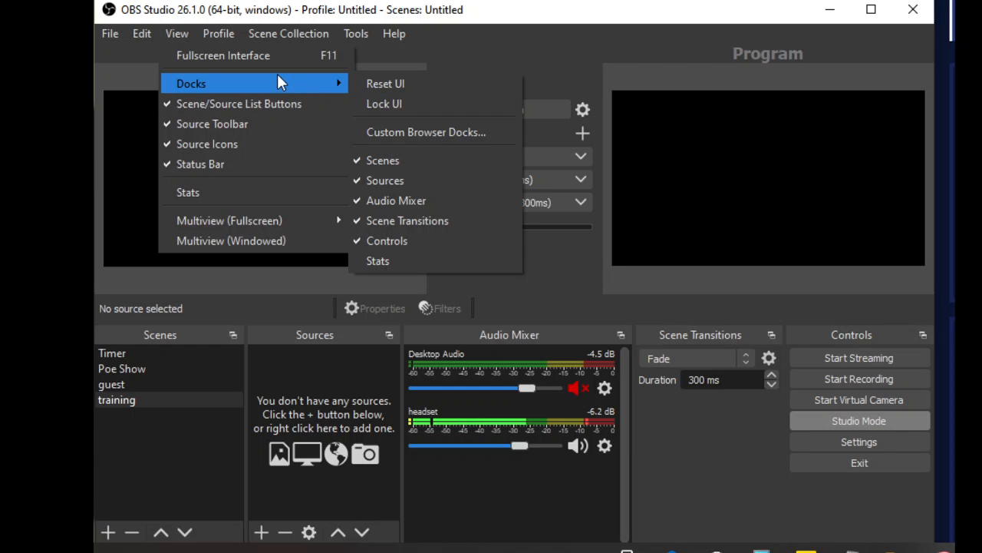
{"action": "left_click", "coordinate": [560, 290]}
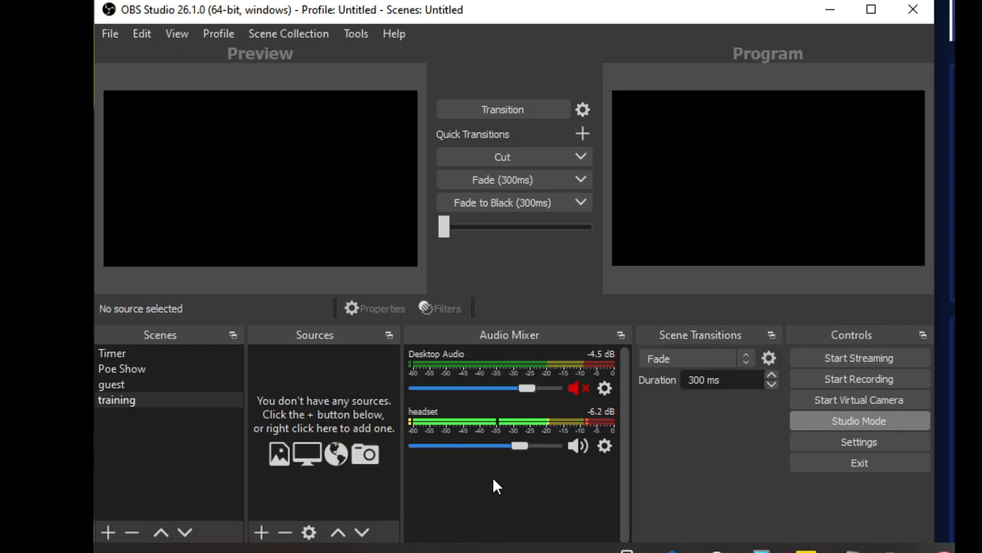
Step: Preview the guest, Poe Show and Timer scenes one after another, and return to the training scene
{"action": "left_click", "coordinate": [129, 387]}
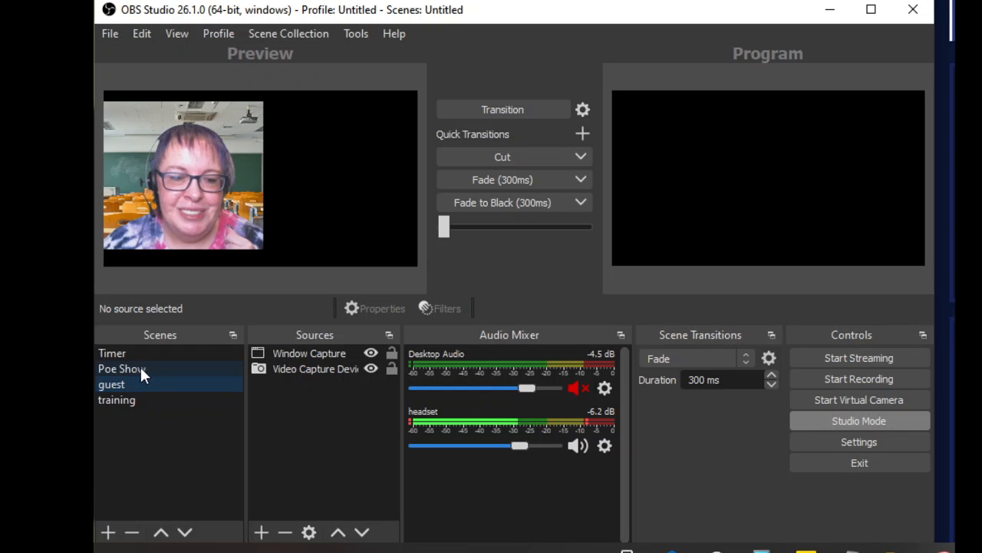
{"action": "left_click", "coordinate": [141, 373]}
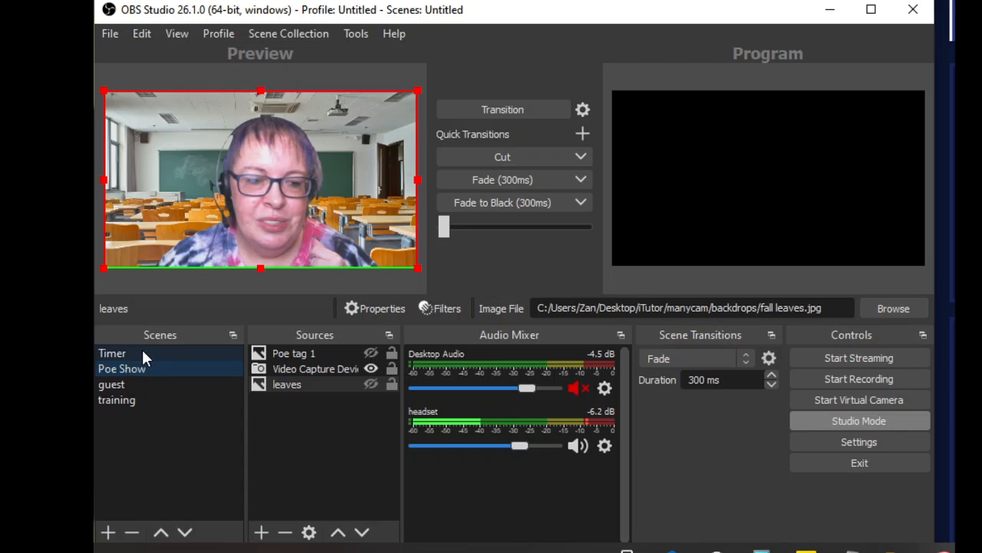
{"action": "left_click", "coordinate": [142, 353]}
{"action": "left_click", "coordinate": [126, 401]}
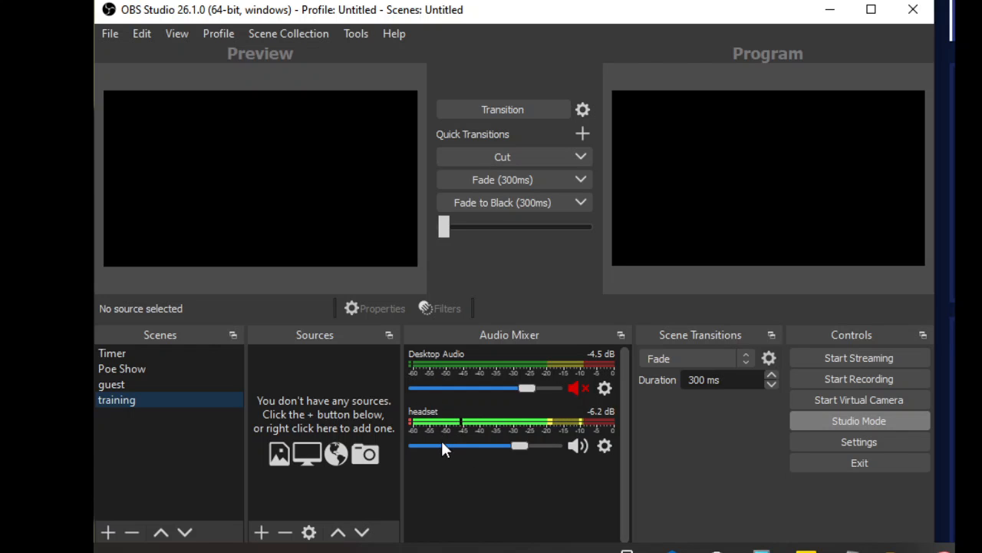
Step: View the audio filters of the headset source and close them without adding any
{"action": "left_click", "coordinate": [604, 444]}
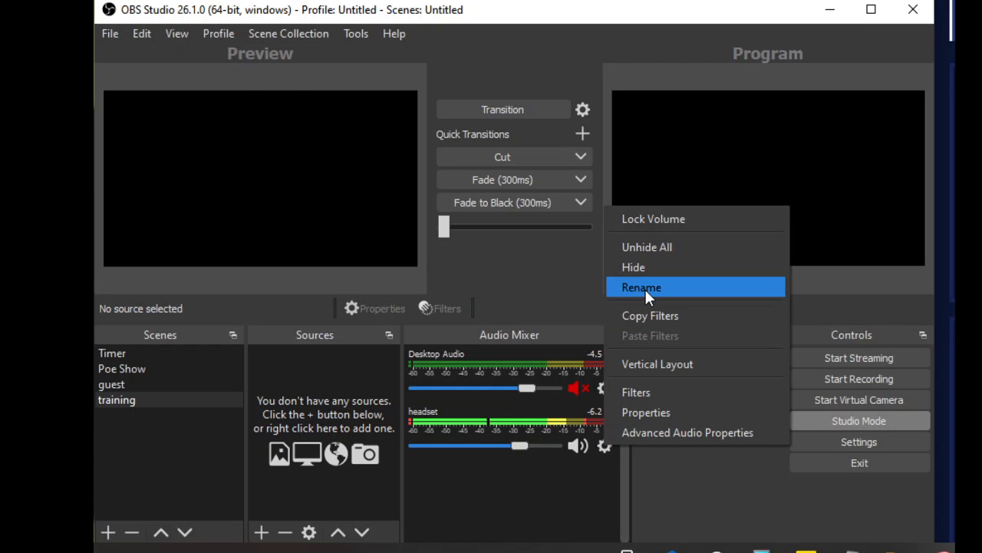
{"action": "left_click", "coordinate": [637, 392]}
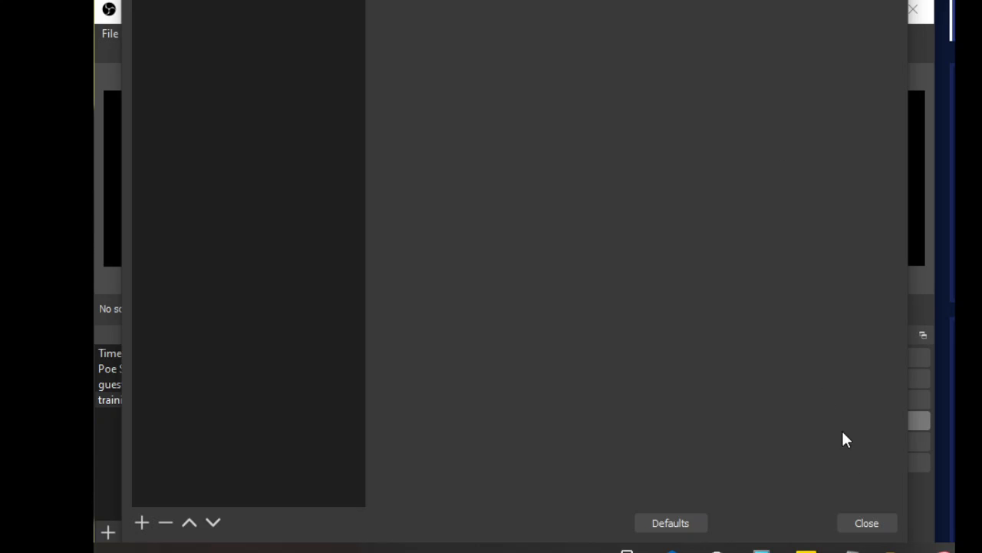
{"action": "left_click", "coordinate": [870, 523]}
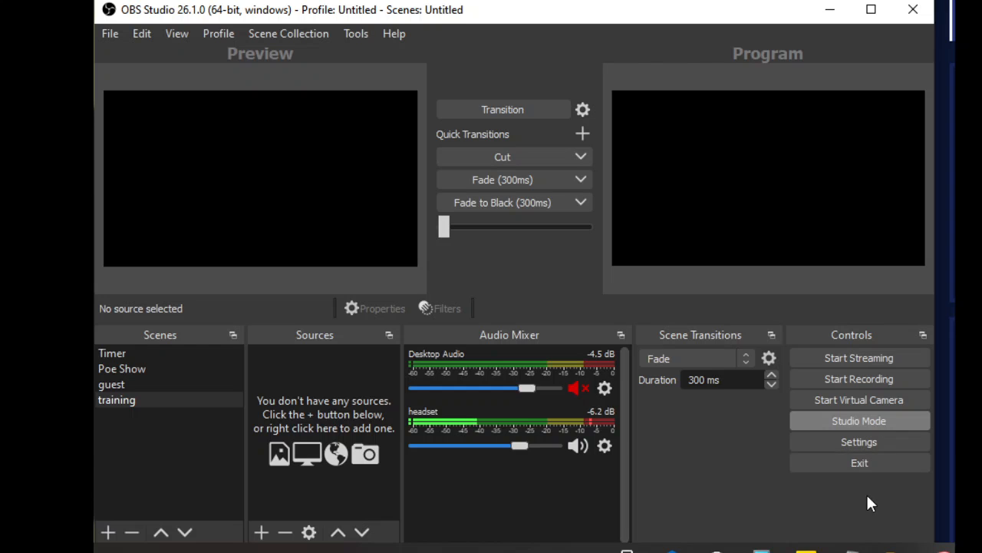
Step: Try to start streaming, and turn Studio Mode off
{"action": "left_click", "coordinate": [862, 361]}
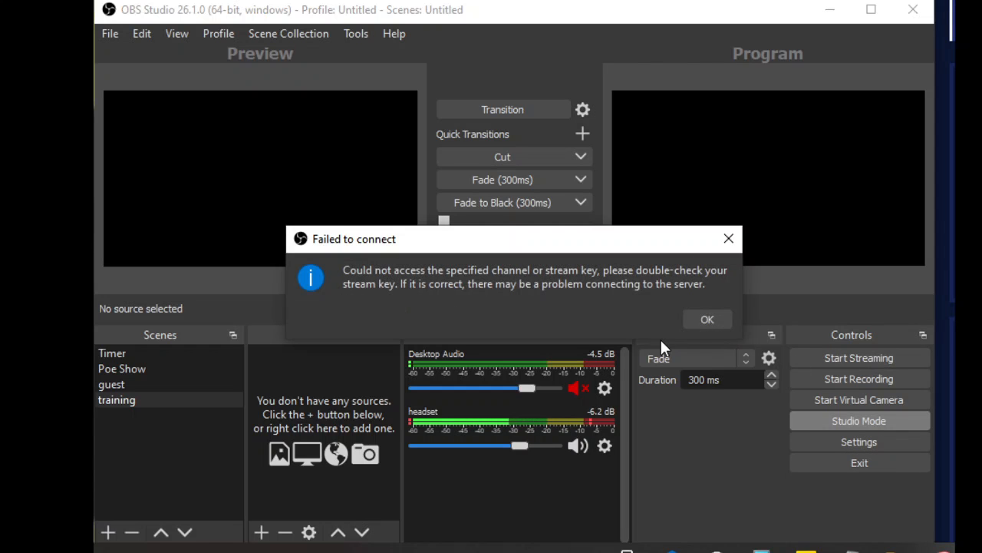
{"action": "left_click", "coordinate": [701, 323]}
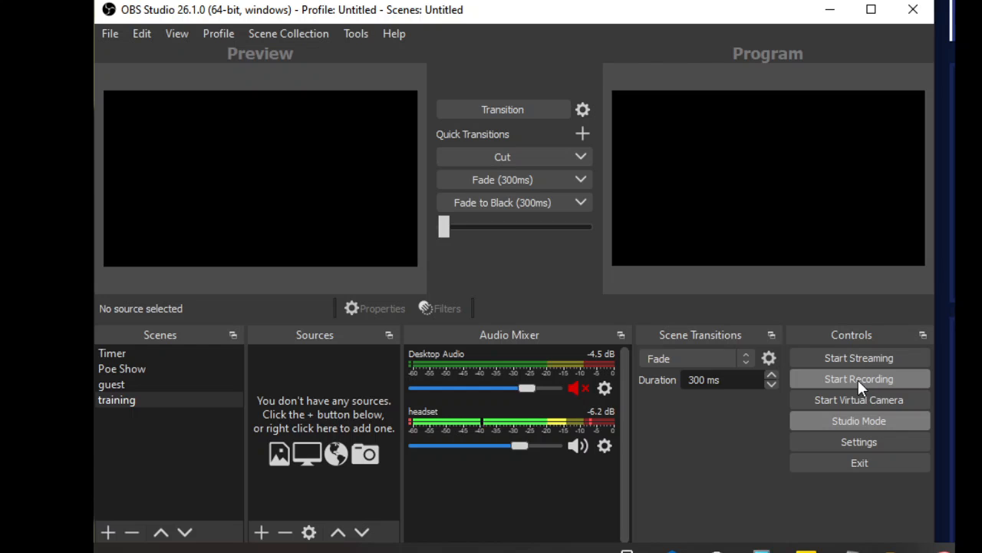
{"action": "left_click", "coordinate": [847, 422]}
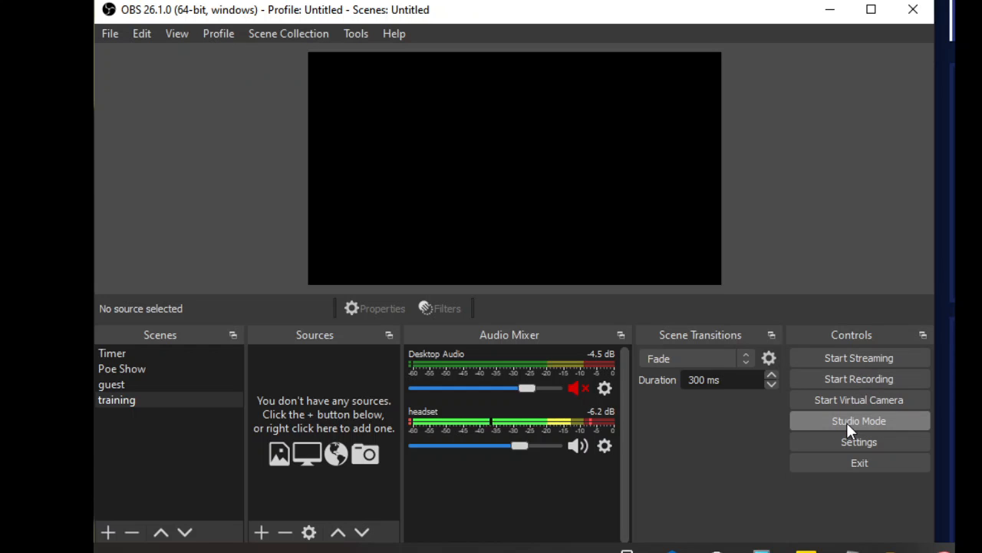
{"action": "left_click", "coordinate": [847, 422]}
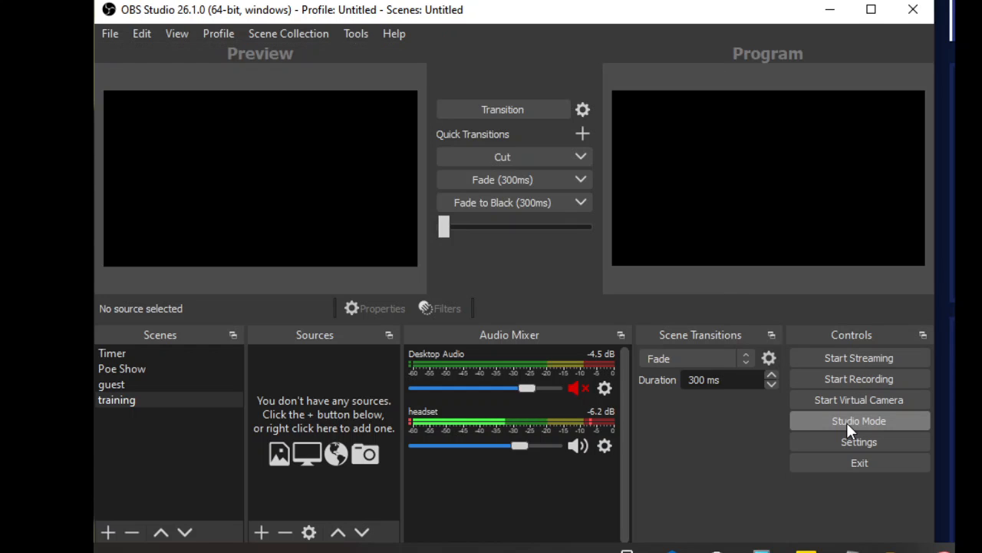
{"action": "left_click", "coordinate": [846, 423]}
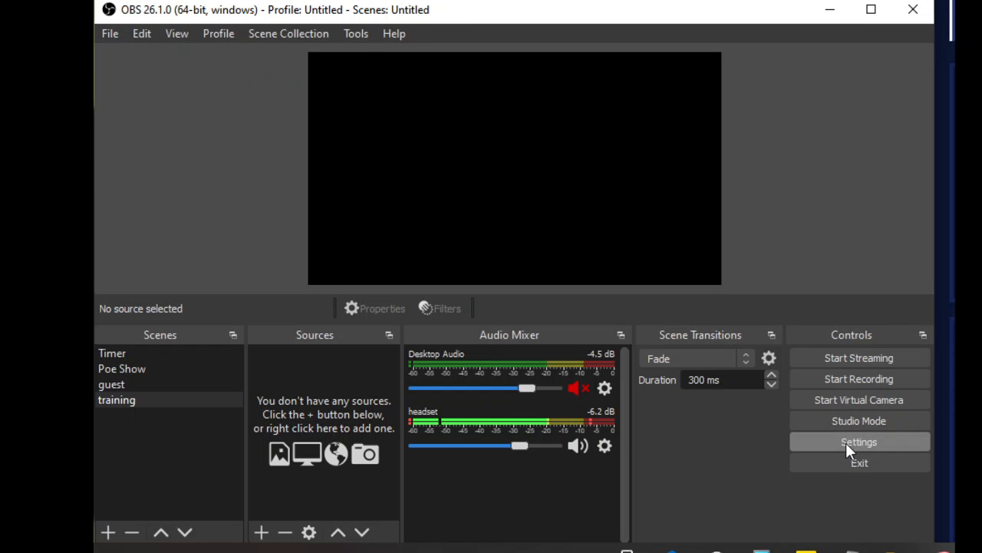
Step: Examine the general settings and the list of available streaming services in the stream settings
{"action": "left_click", "coordinate": [845, 442]}
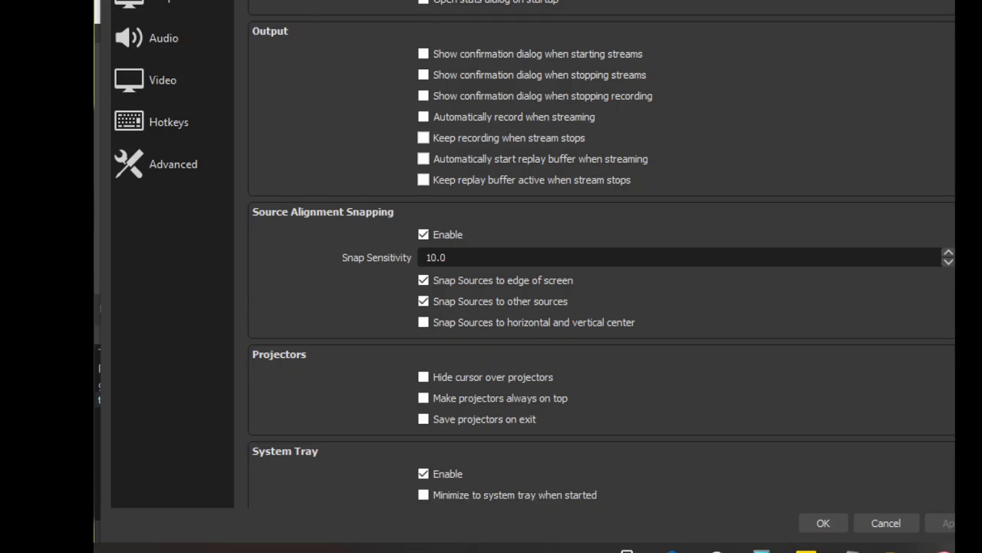
{"action": "left_click", "coordinate": [164, 0]}
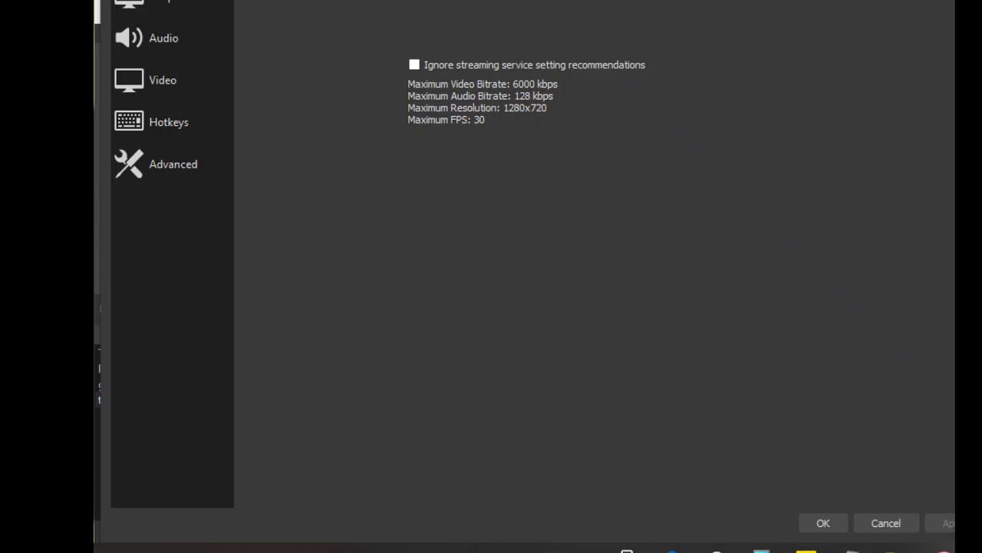
{"action": "left_click", "coordinate": [681, 2]}
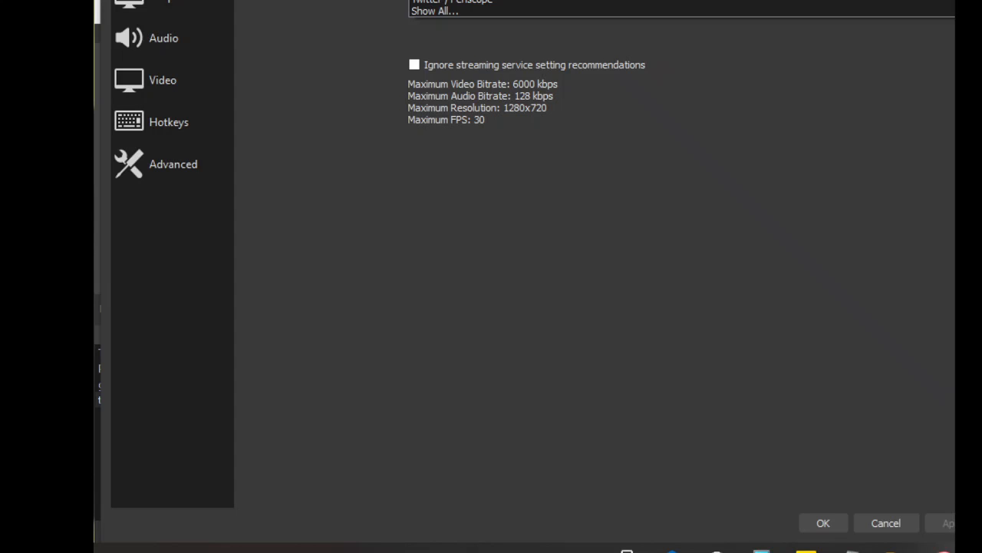
{"action": "key", "text": "Escape"}
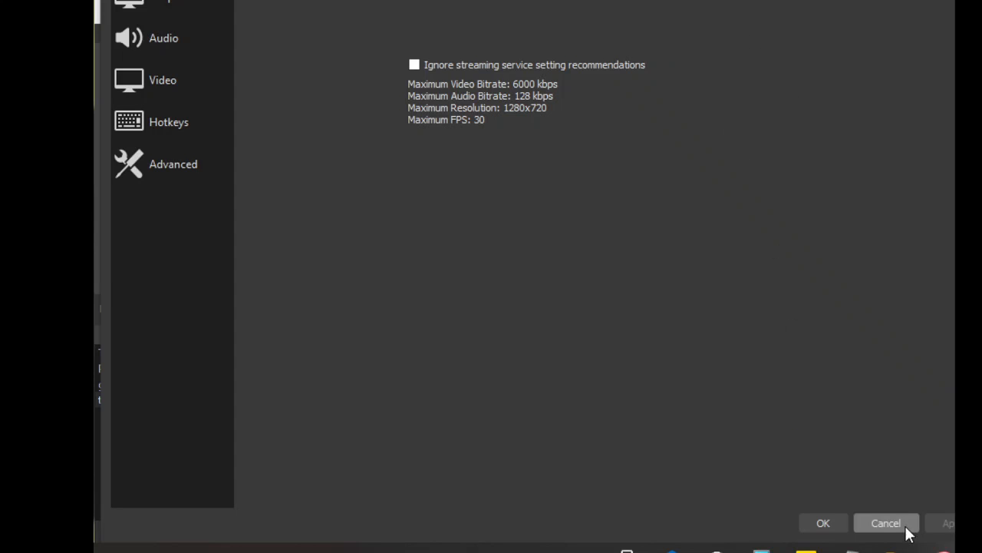
Step: In the output settings, choose High Quality, Medium File Size as the recording quality
{"action": "left_click", "coordinate": [158, 3]}
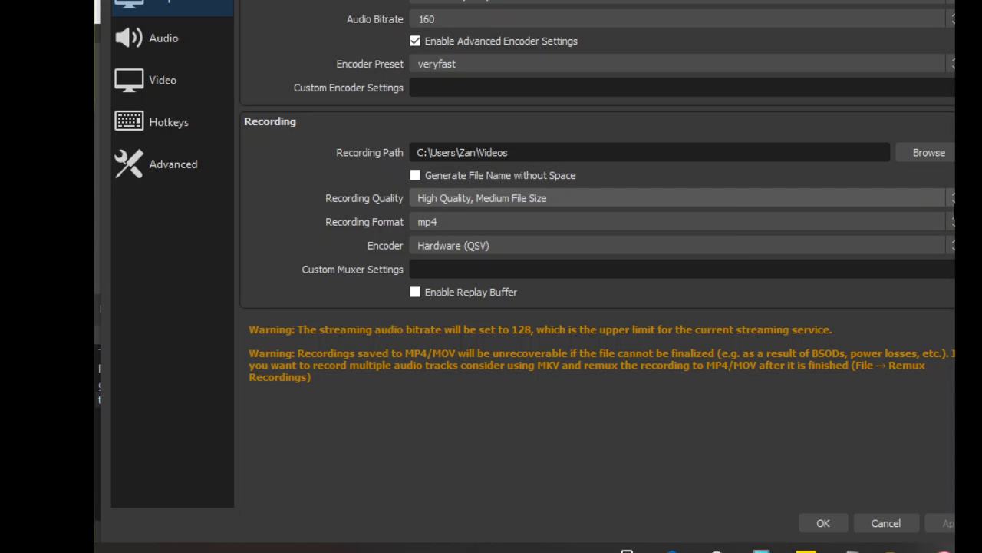
{"action": "left_click", "coordinate": [953, 199]}
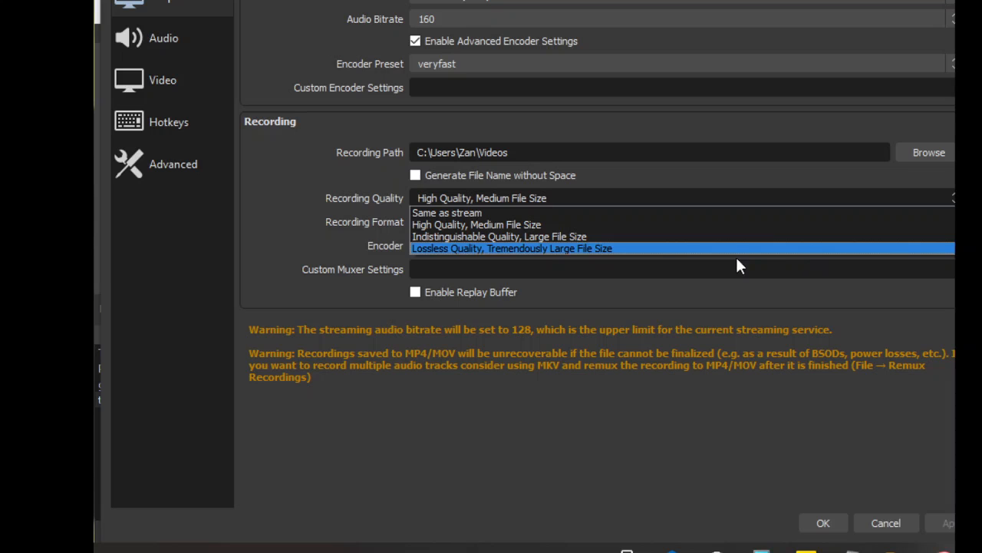
{"action": "left_click", "coordinate": [679, 224]}
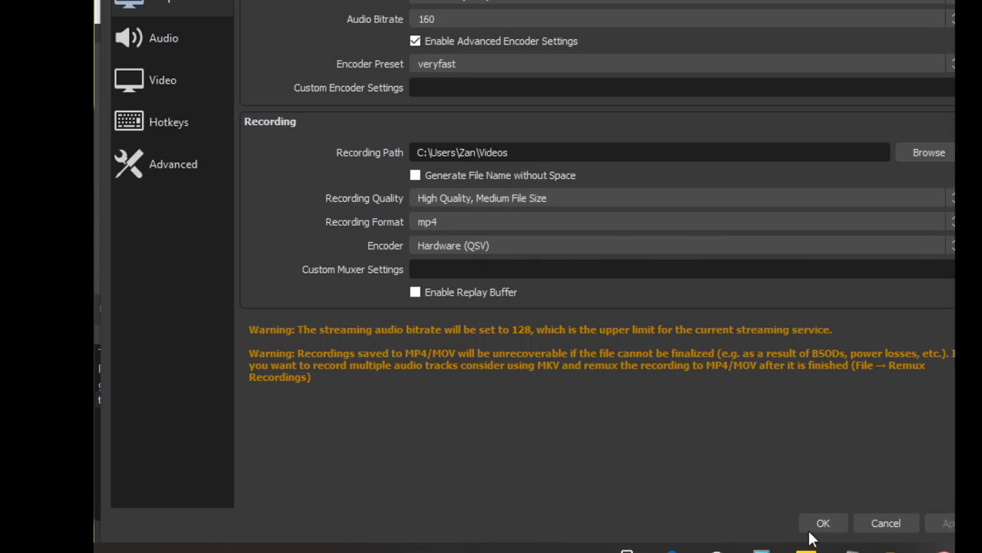
Step: Review the audio device settings and the video settings
{"action": "left_click", "coordinate": [188, 44]}
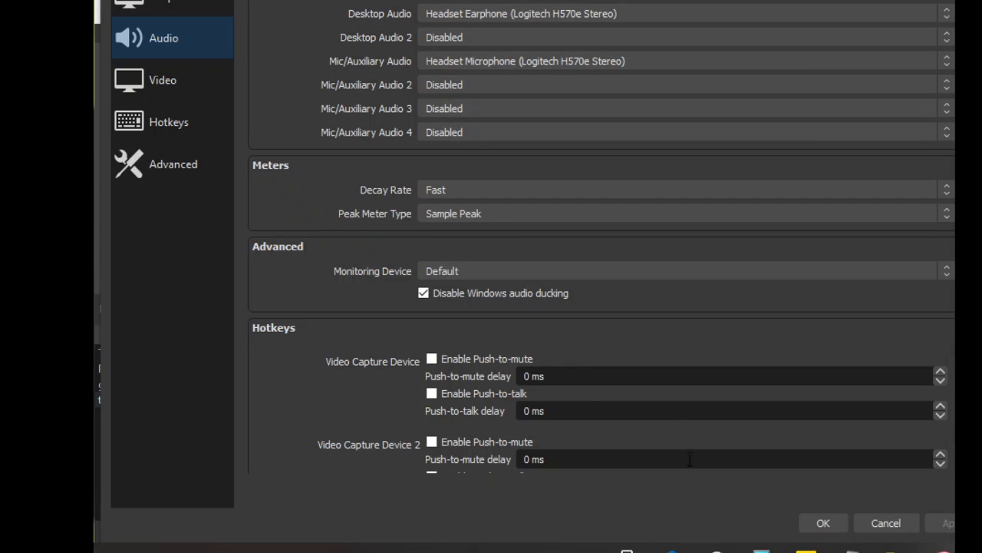
{"action": "left_click", "coordinate": [183, 96]}
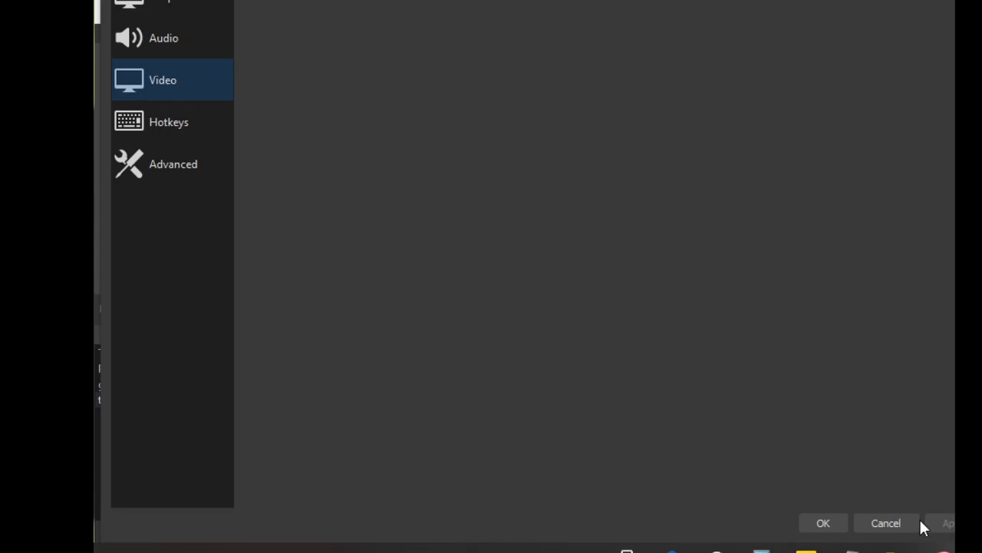
Step: Close the settings without saving, and add a new Video Capture Device source to the training scene
{"action": "left_click", "coordinate": [886, 523]}
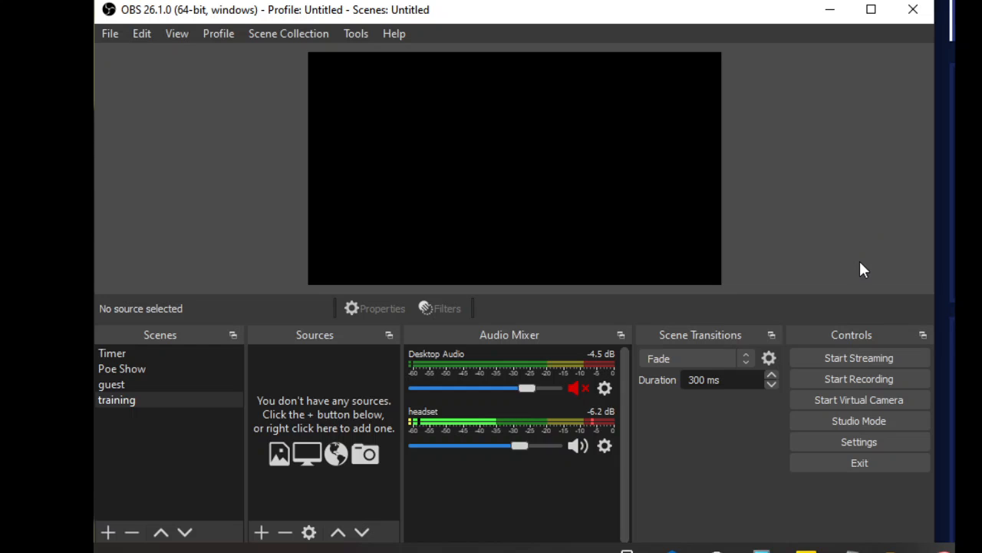
{"action": "left_click", "coordinate": [262, 534]}
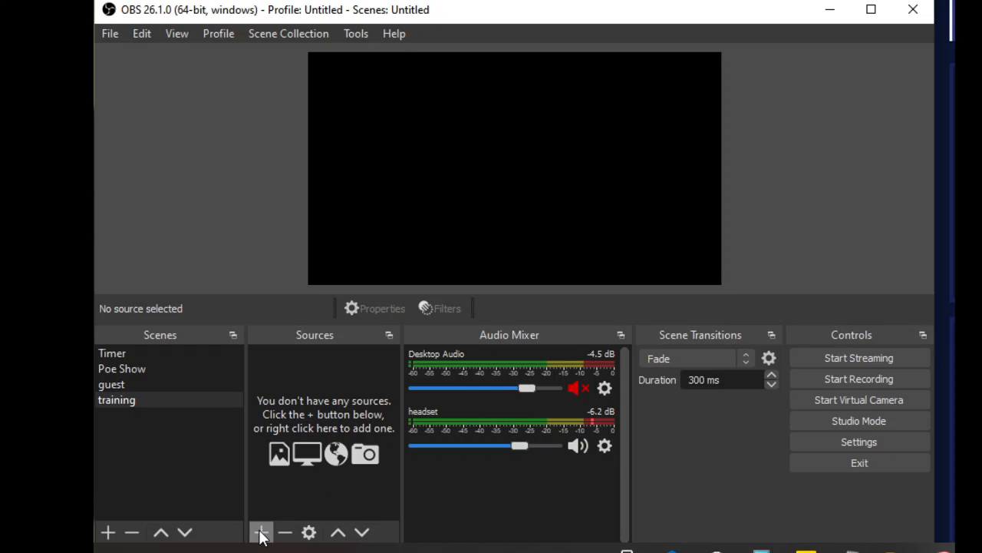
{"action": "left_click", "coordinate": [203, 476]}
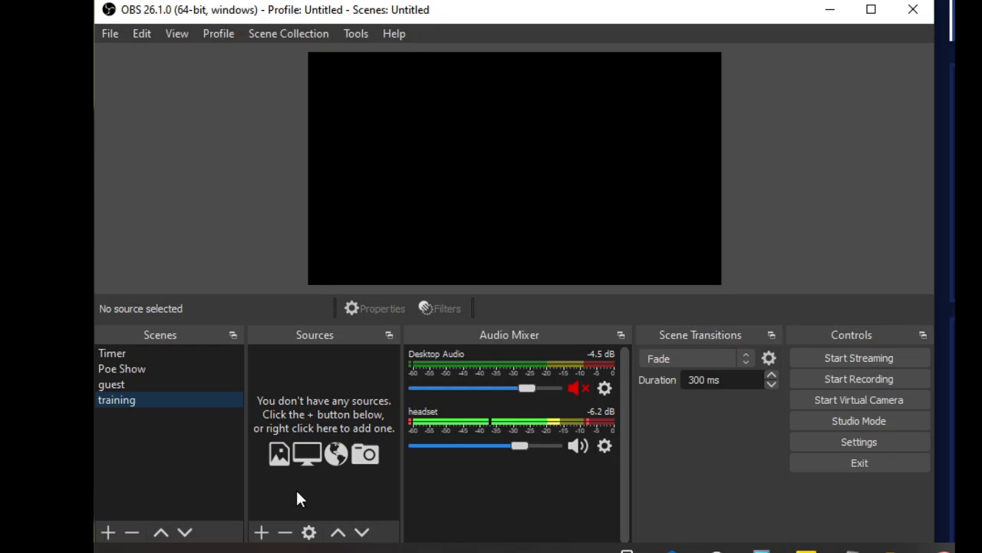
{"action": "left_click", "coordinate": [261, 533]}
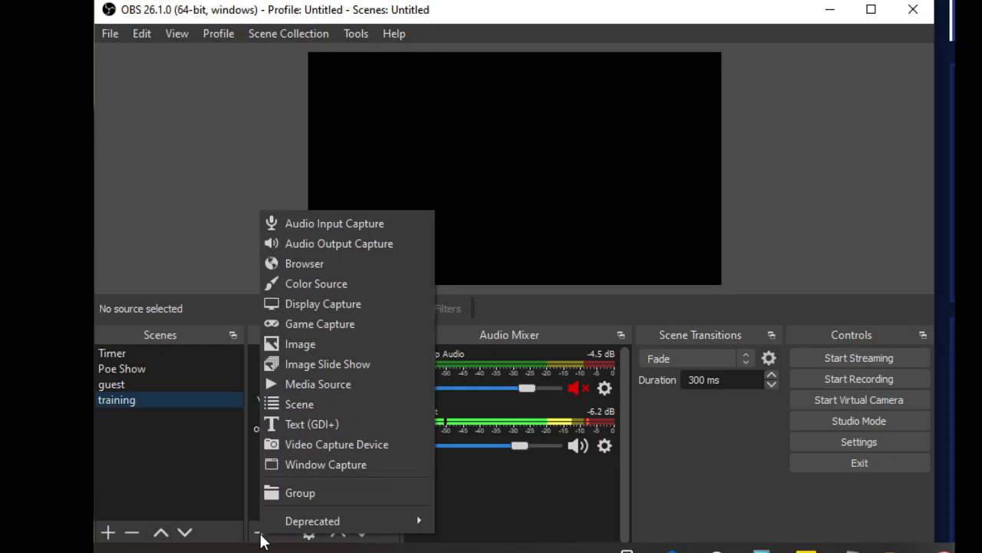
{"action": "left_click", "coordinate": [301, 450]}
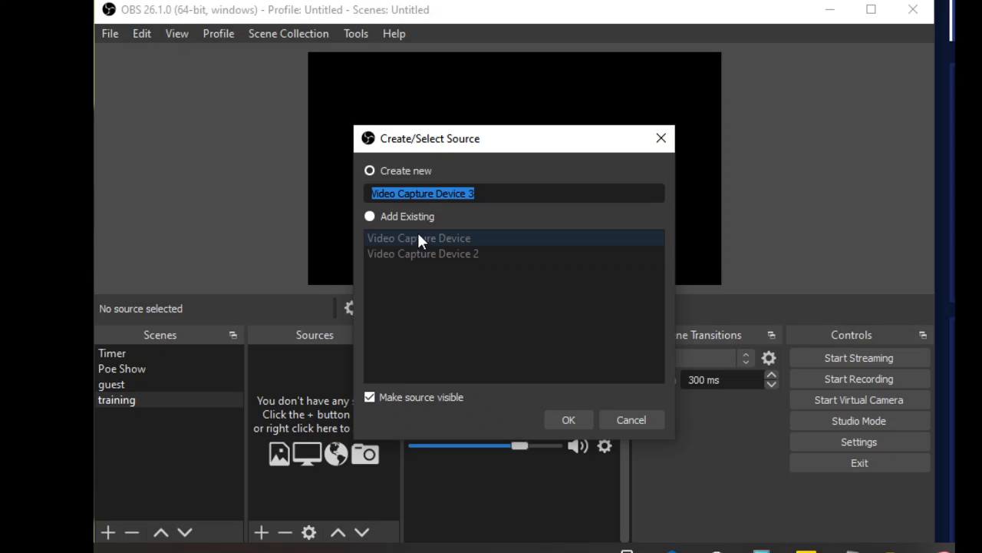
{"action": "left_click", "coordinate": [553, 419]}
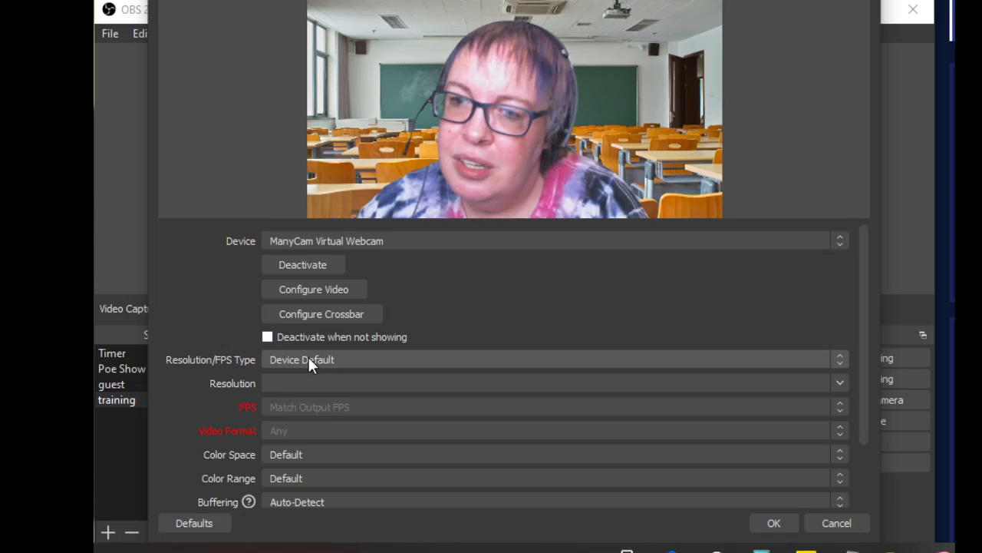
Step: Try the Custom resolution/FPS type for the ManyCam Virtual Webcam and return it to Device Default
{"action": "left_click", "coordinate": [840, 355]}
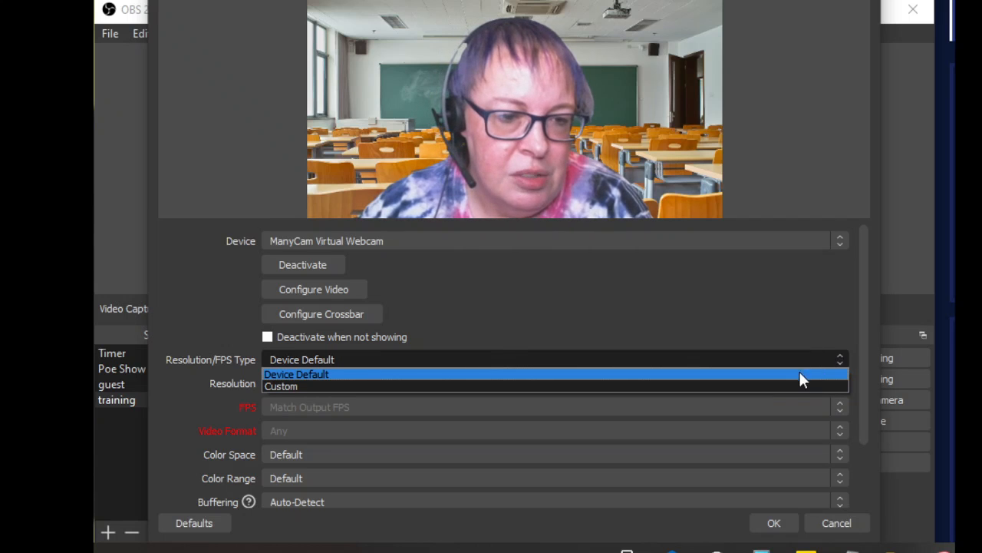
{"action": "left_click", "coordinate": [779, 404]}
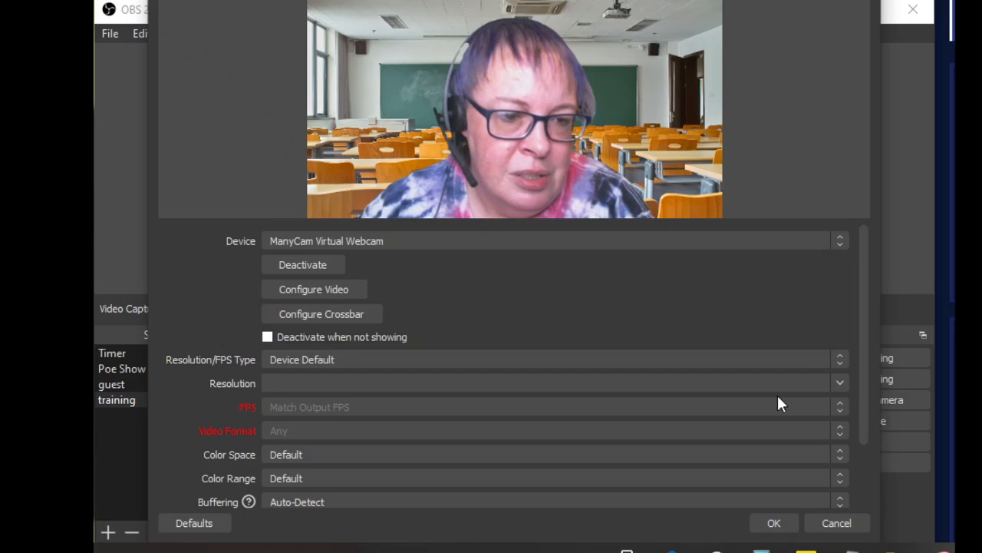
{"action": "left_click", "coordinate": [838, 359]}
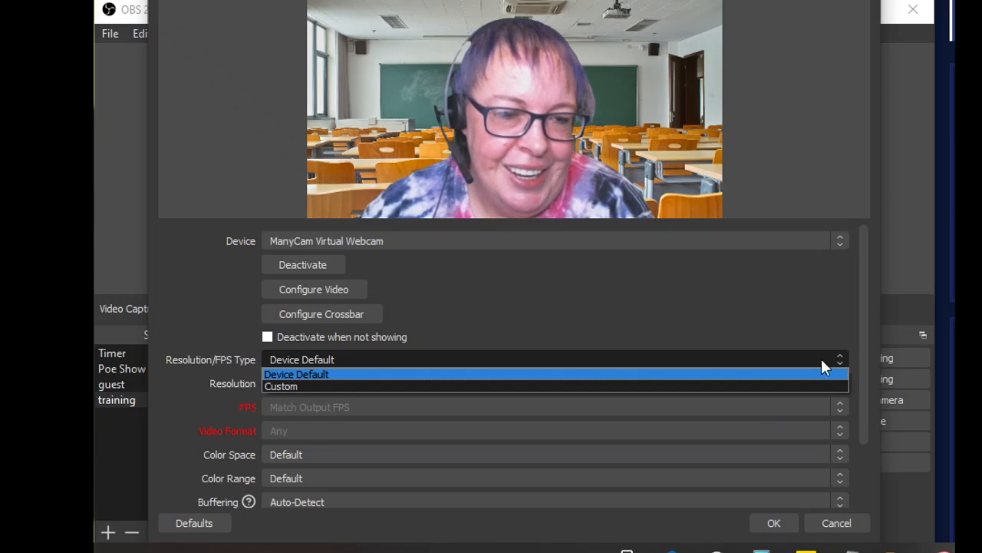
{"action": "left_click", "coordinate": [789, 394]}
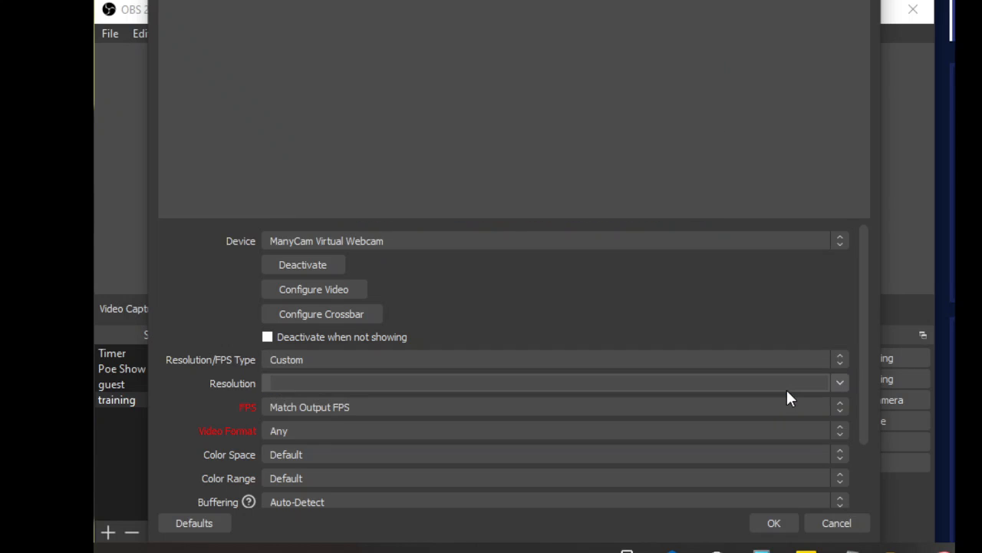
{"action": "left_click", "coordinate": [837, 360]}
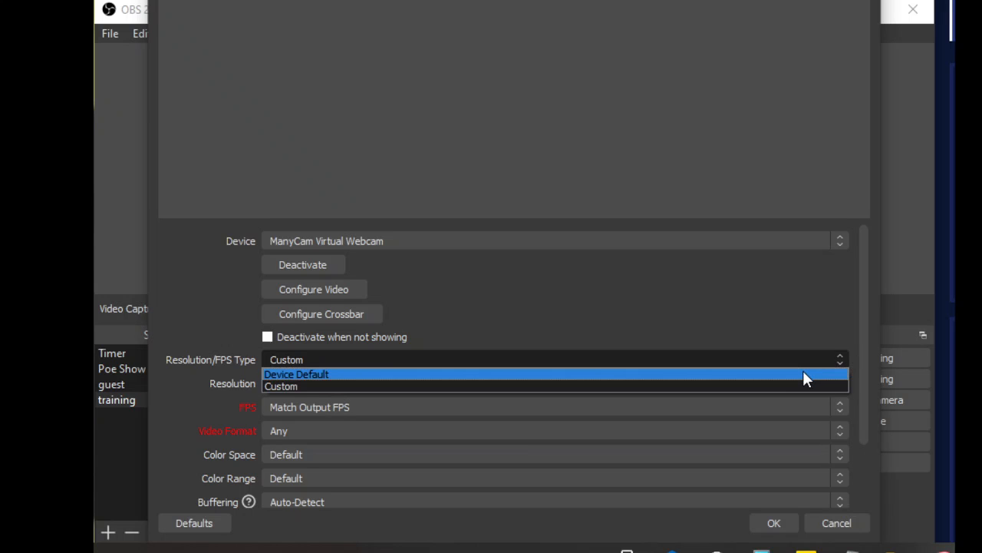
{"action": "left_click", "coordinate": [803, 374]}
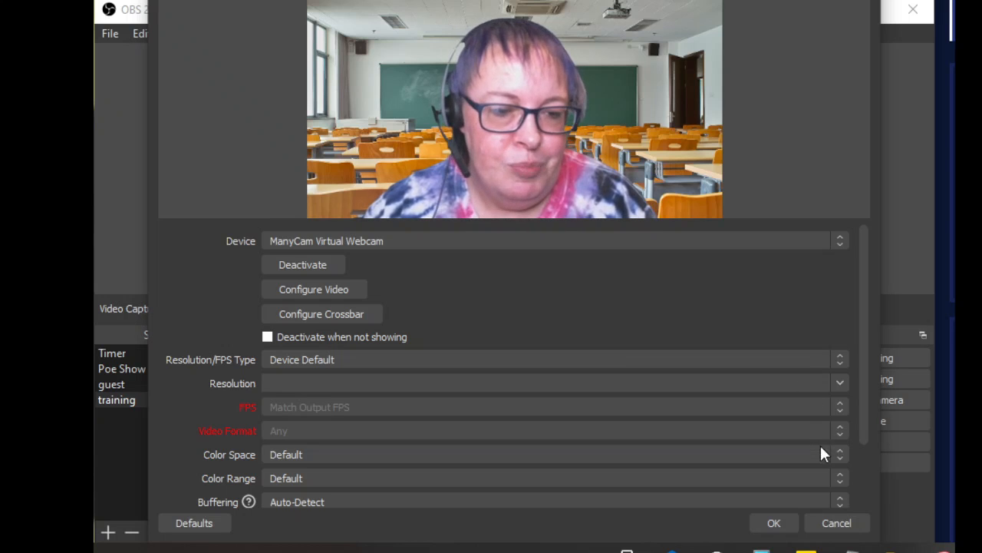
Step: Review the capture device's buffering options, and cancel its properties
{"action": "left_click", "coordinate": [840, 501]}
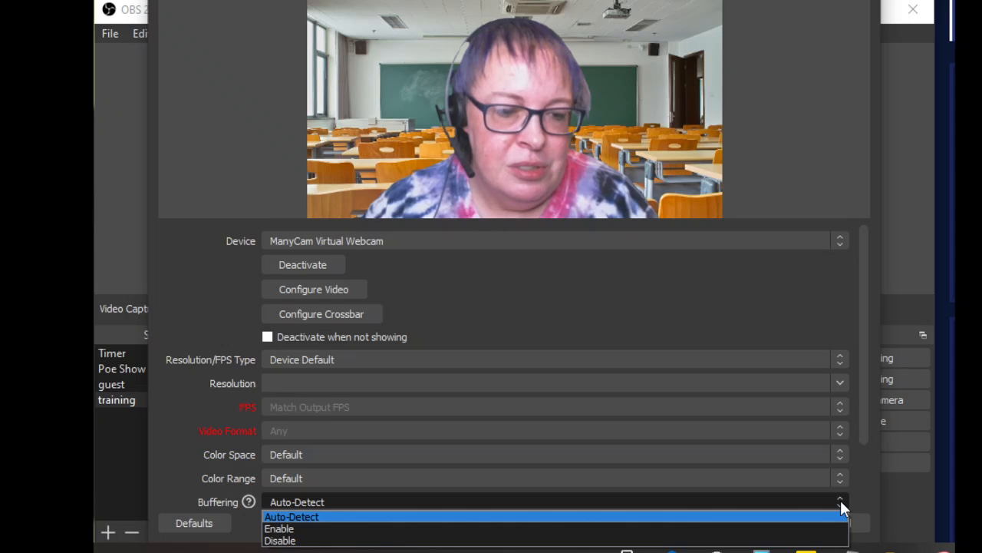
{"action": "left_click", "coordinate": [841, 501]}
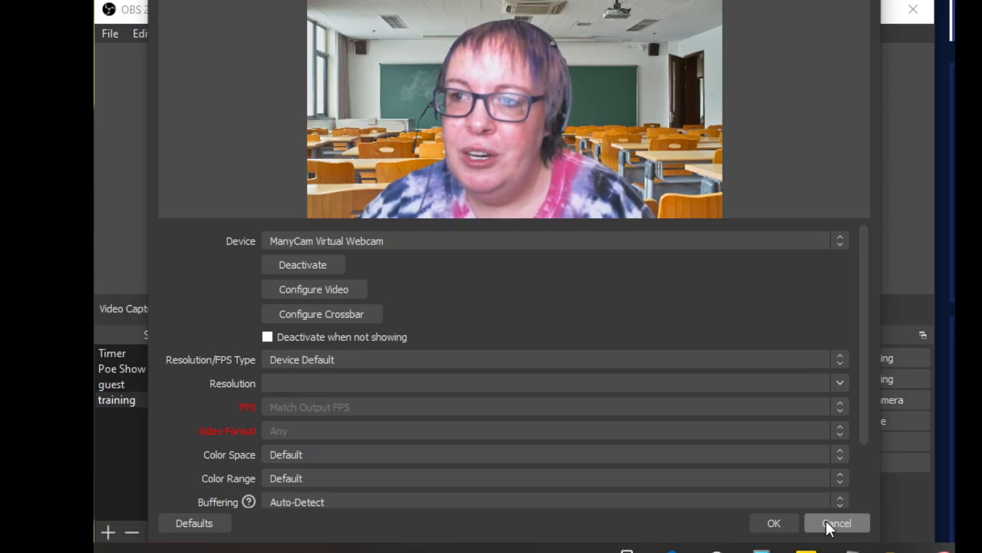
{"action": "left_click", "coordinate": [835, 523]}
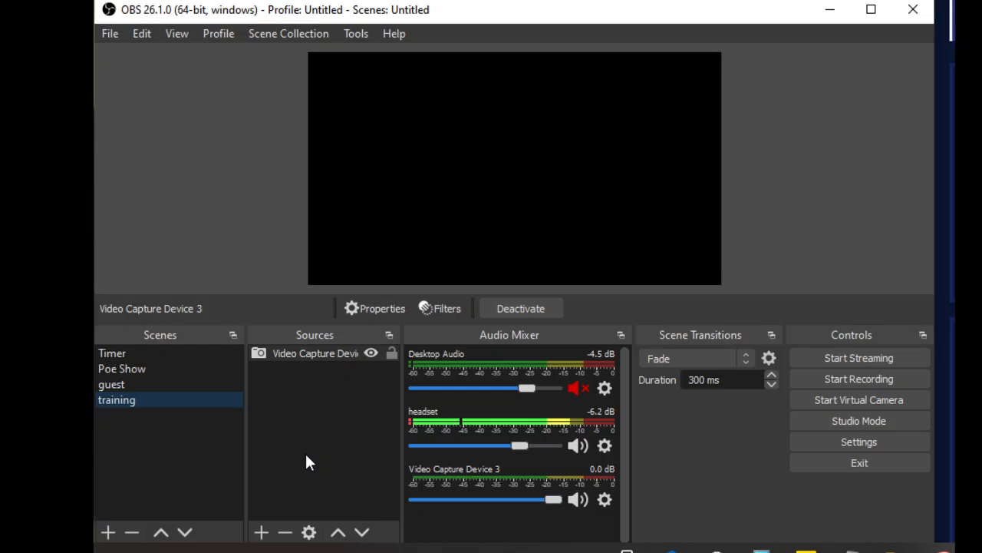
Step: Reopen the video capture source's properties and accept them with ManyCam Virtual Webcam as the device
{"action": "right_click", "coordinate": [313, 354]}
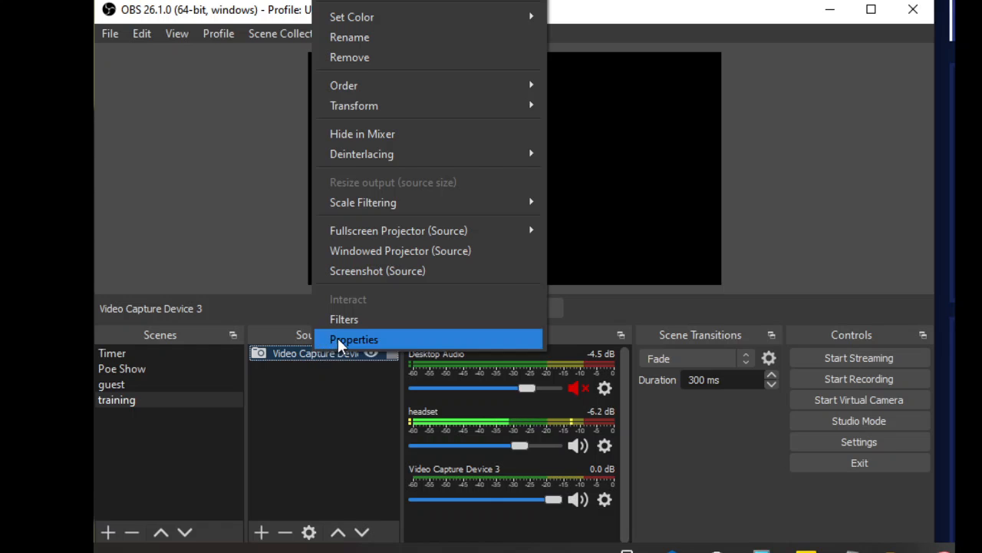
{"action": "left_click", "coordinate": [339, 339]}
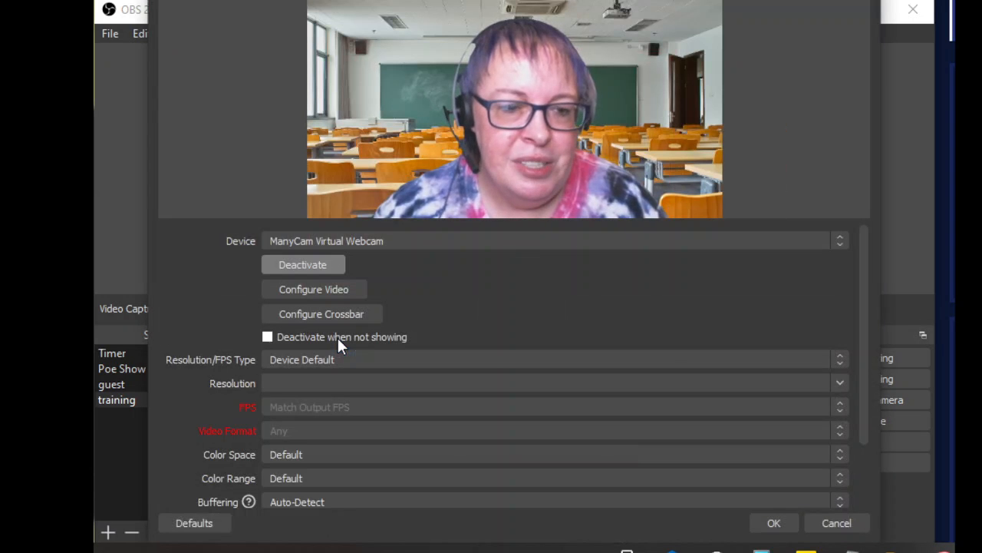
{"action": "left_click", "coordinate": [779, 529]}
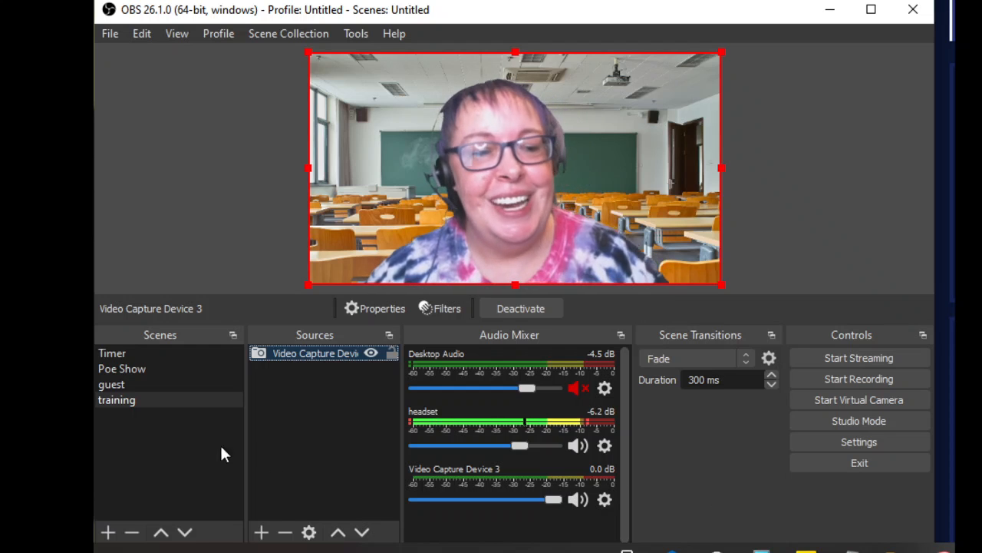
Step: View the guest and Poe Show scenes, and return to the training scene
{"action": "left_click", "coordinate": [115, 386]}
{"action": "left_click", "coordinate": [115, 370]}
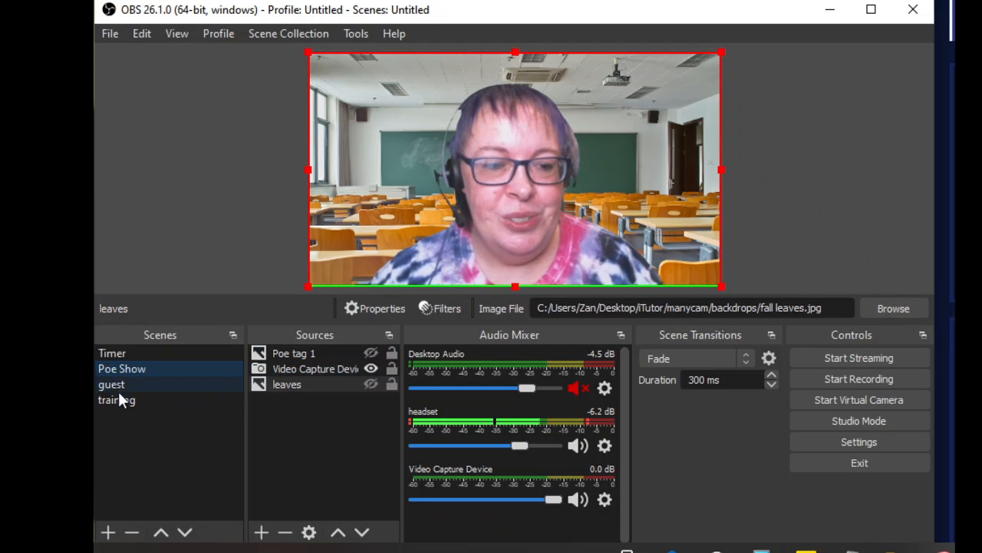
{"action": "left_click", "coordinate": [119, 400]}
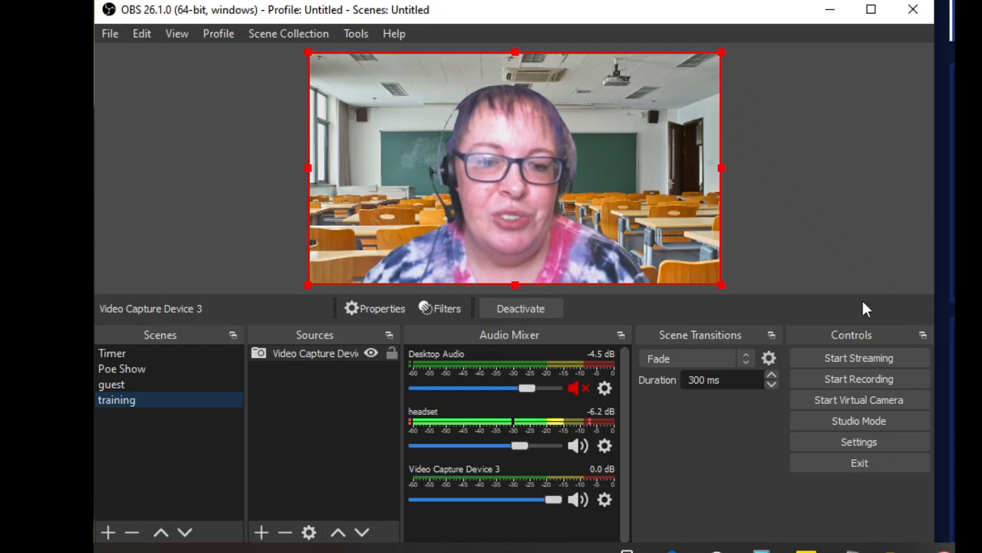
Step: Turn on Studio Mode and transition the training scene from preview to program
{"action": "left_click", "coordinate": [861, 417]}
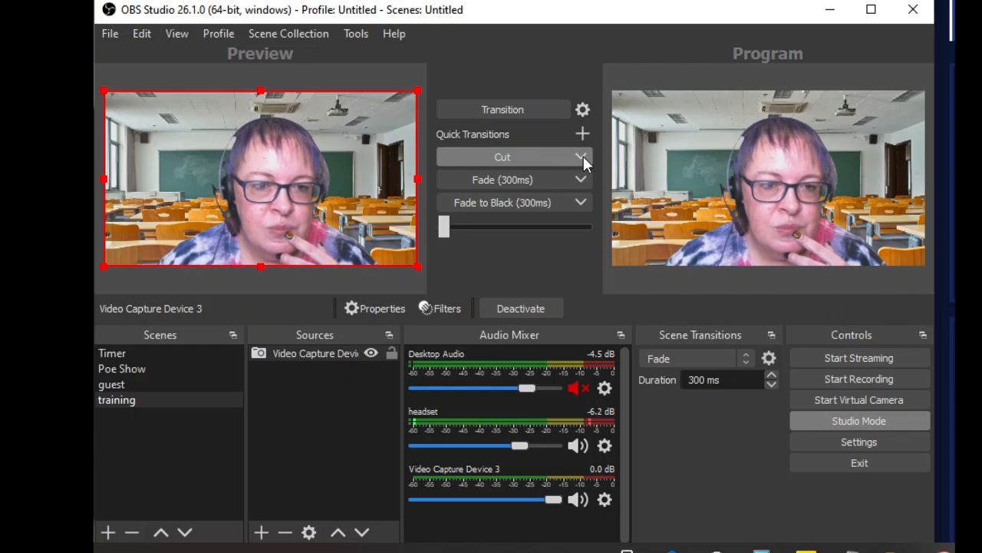
{"action": "left_click", "coordinate": [532, 113]}
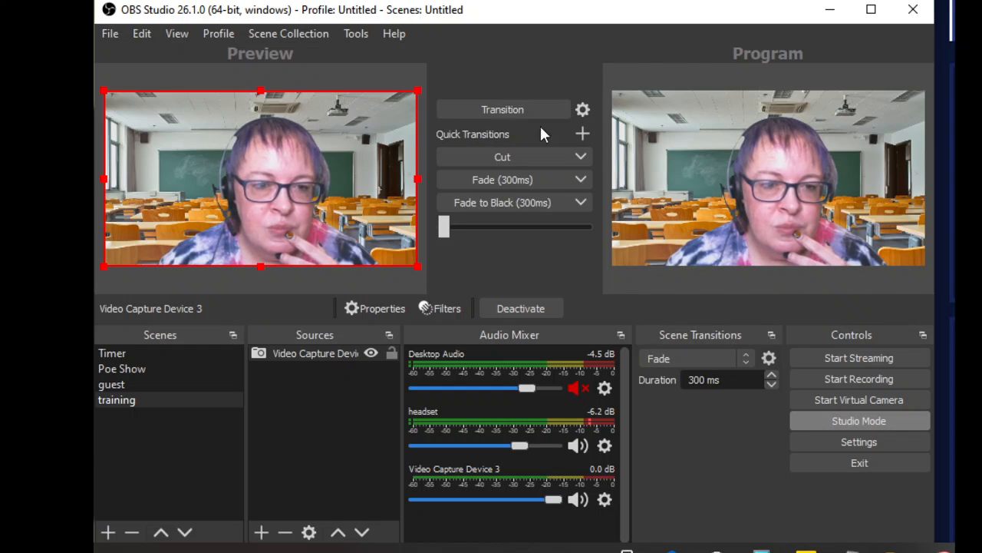
Step: Try Fade as the first quick transition, and set it back to Cut
{"action": "left_click", "coordinate": [580, 157]}
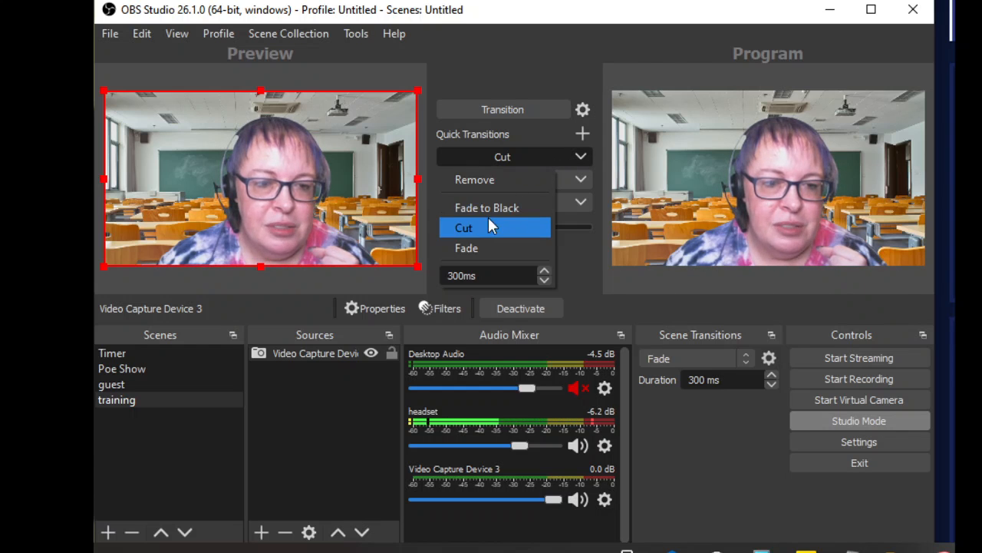
{"action": "left_click", "coordinate": [478, 248]}
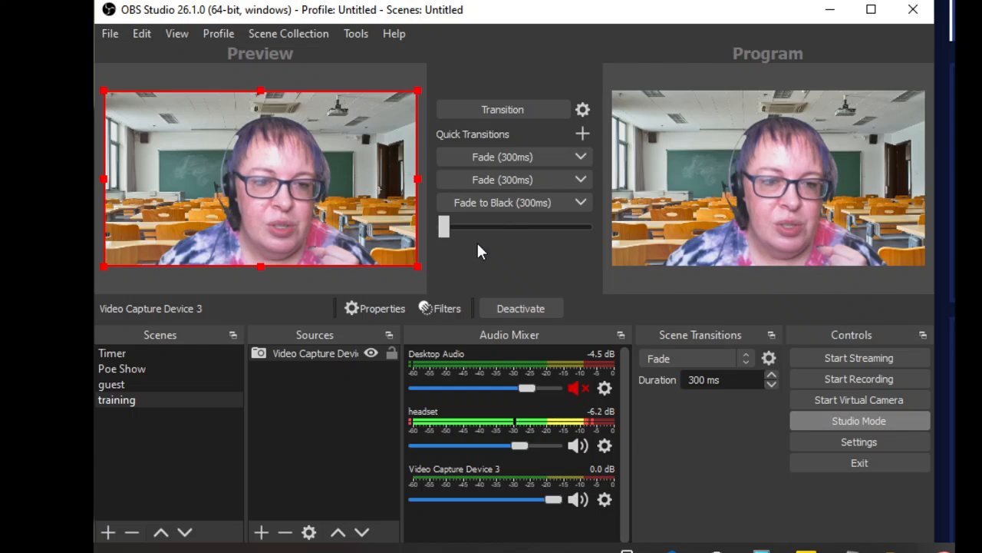
{"action": "left_click", "coordinate": [575, 159]}
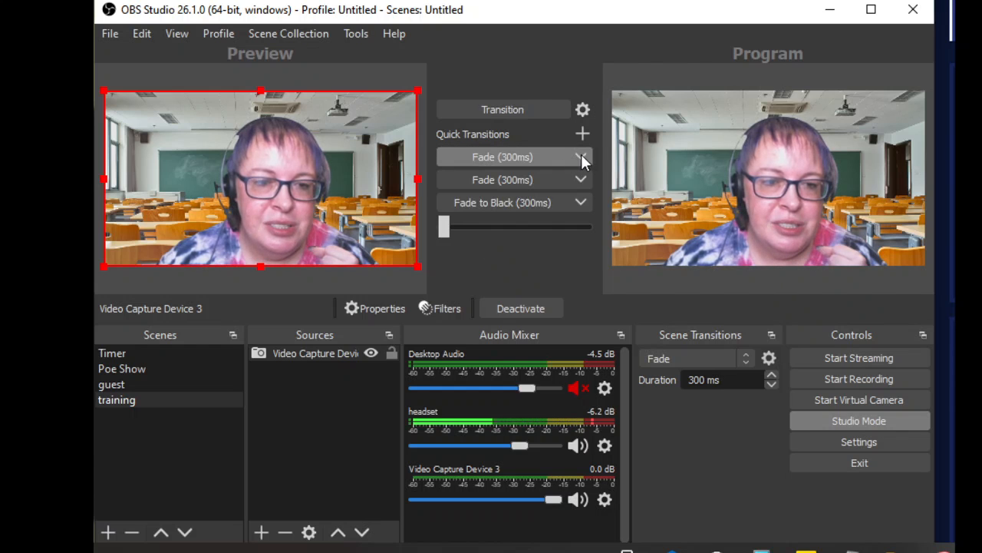
{"action": "left_click", "coordinate": [582, 158]}
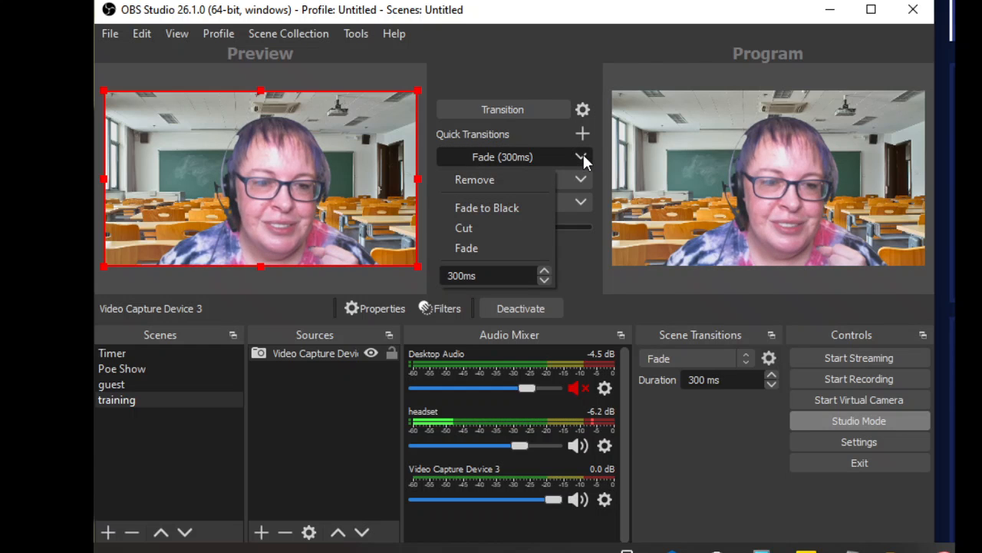
{"action": "left_click", "coordinate": [490, 225]}
{"action": "left_click", "coordinate": [522, 177]}
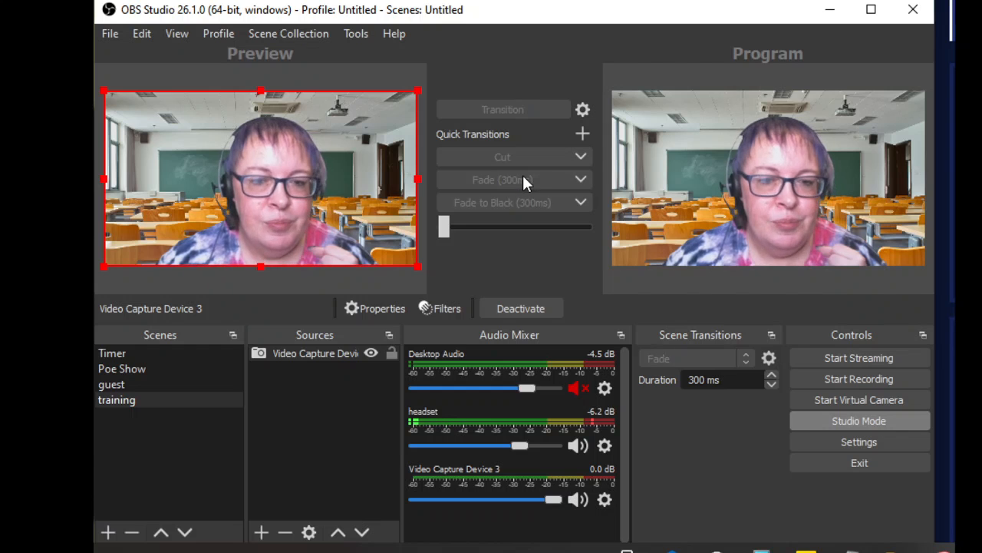
Step: Add a 300 ms Fade to Black quick transition, and view the transition options for duplicating and swapping scenes
{"action": "left_click", "coordinate": [583, 134]}
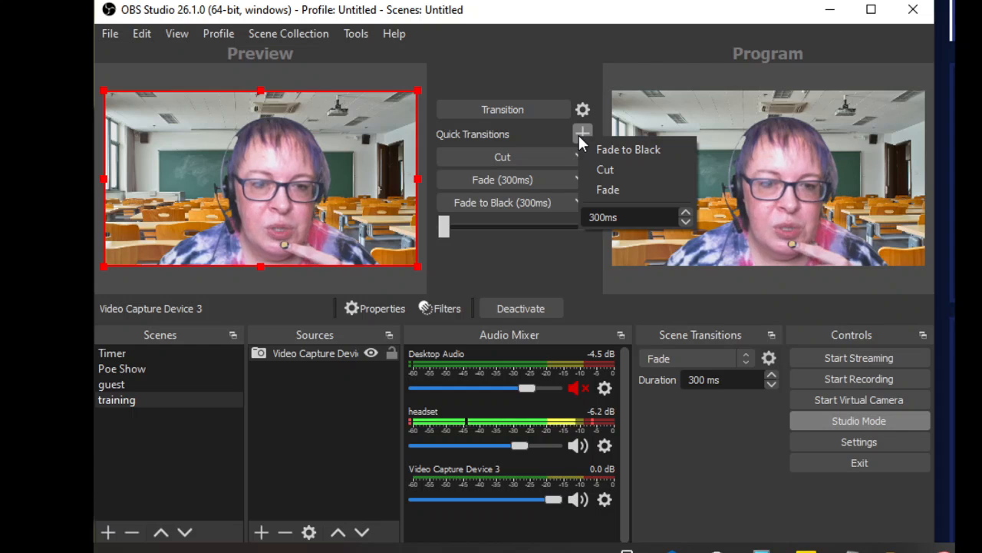
{"action": "left_click", "coordinate": [597, 149]}
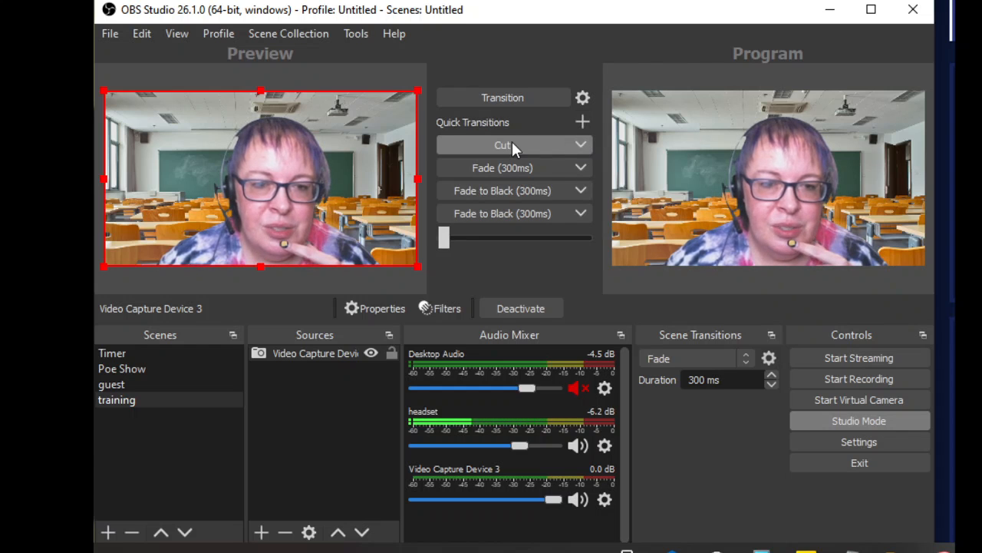
{"action": "left_click", "coordinate": [583, 98]}
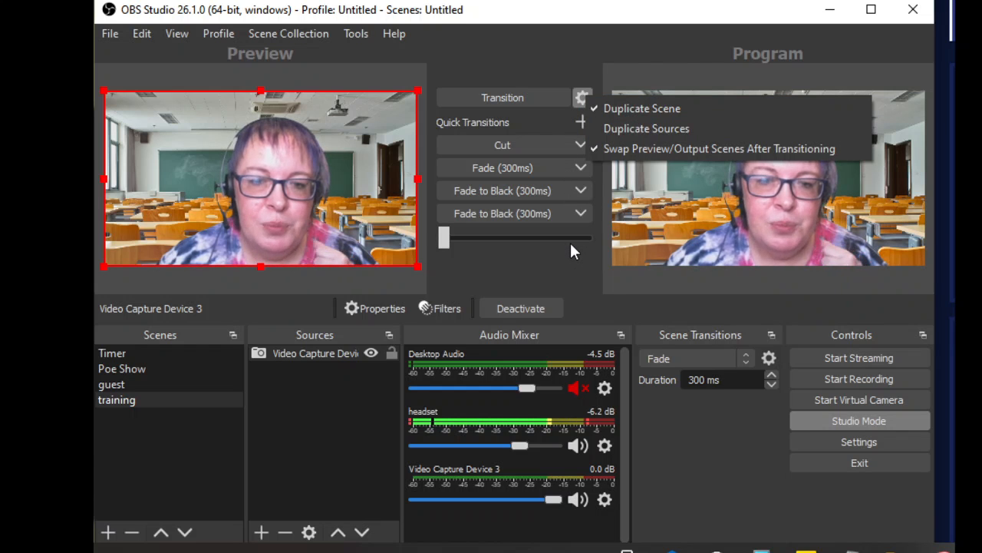
Step: Try the manual transition slider, and turn Studio Mode off
{"action": "left_click", "coordinate": [446, 238]}
{"action": "left_click_drag", "start_coordinate": [445, 238], "coordinate": [456, 242]}
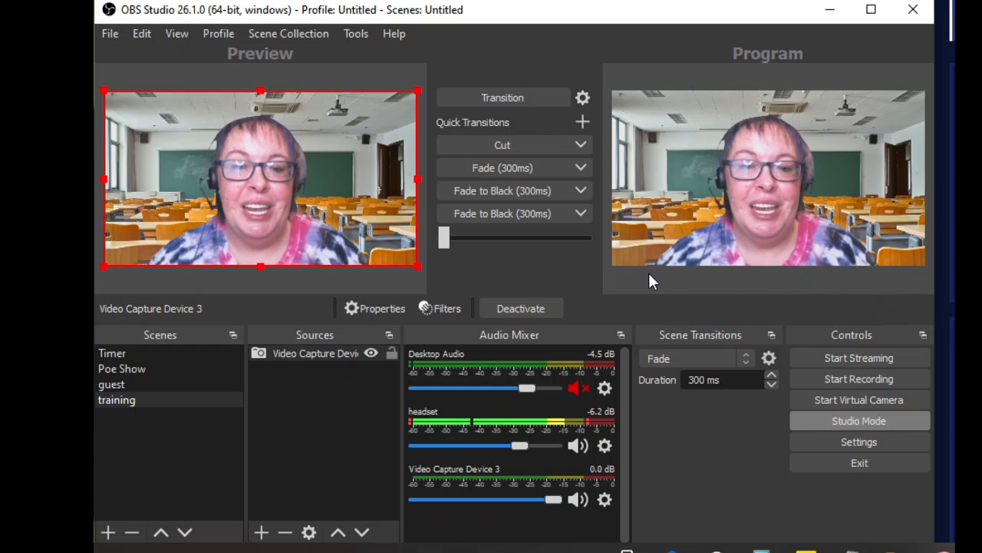
{"action": "left_click", "coordinate": [840, 425]}
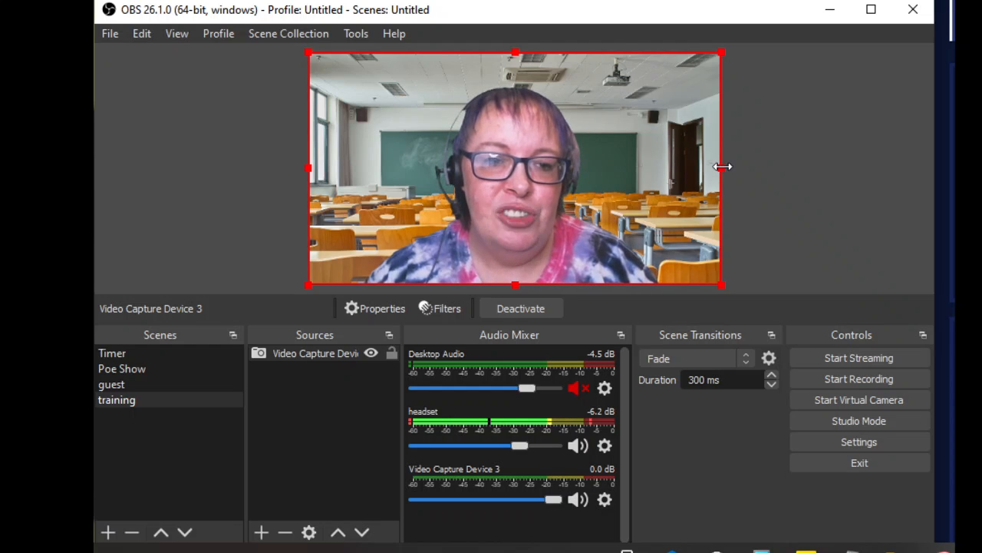
Step: Reselect the webcam source in the preview and try to resize it from its right edge
{"action": "left_click", "coordinate": [806, 217]}
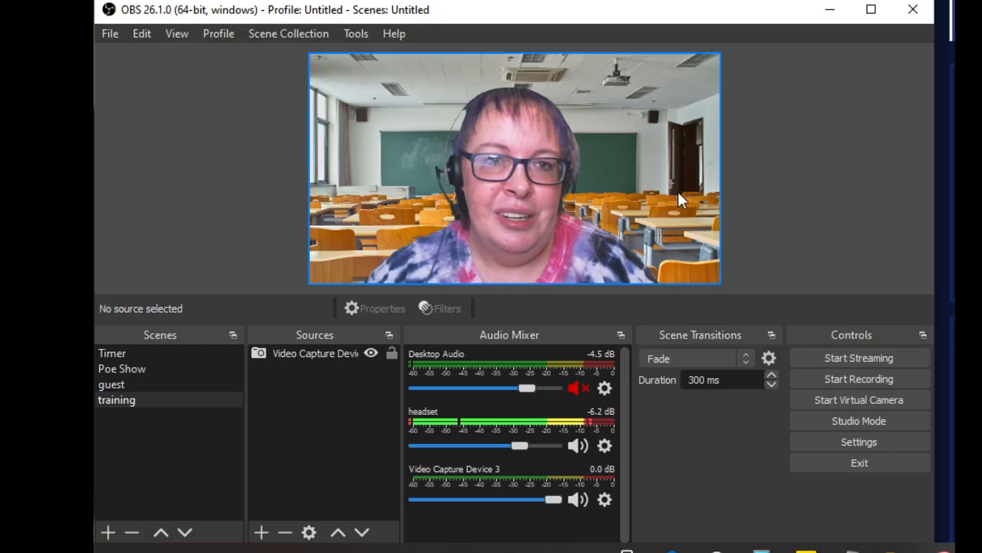
{"action": "left_click", "coordinate": [631, 192]}
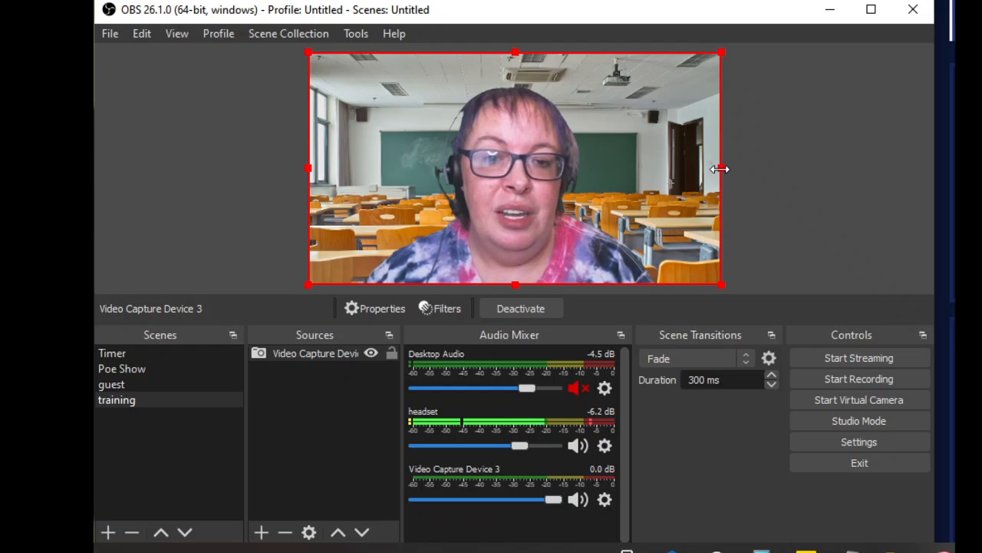
{"action": "left_click_drag", "start_coordinate": [720, 169], "coordinate": [716, 266]}
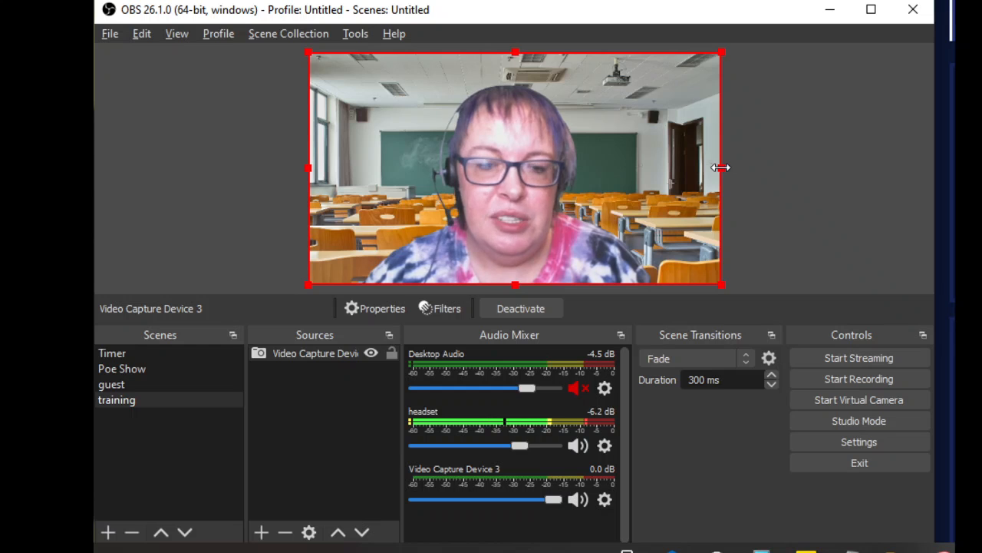
Step: Crop the webcam source's right and left edges inward, leaving empty strips on both sides of the canvas
{"action": "left_click_drag", "start_coordinate": [721, 167], "coordinate": [661, 158]}
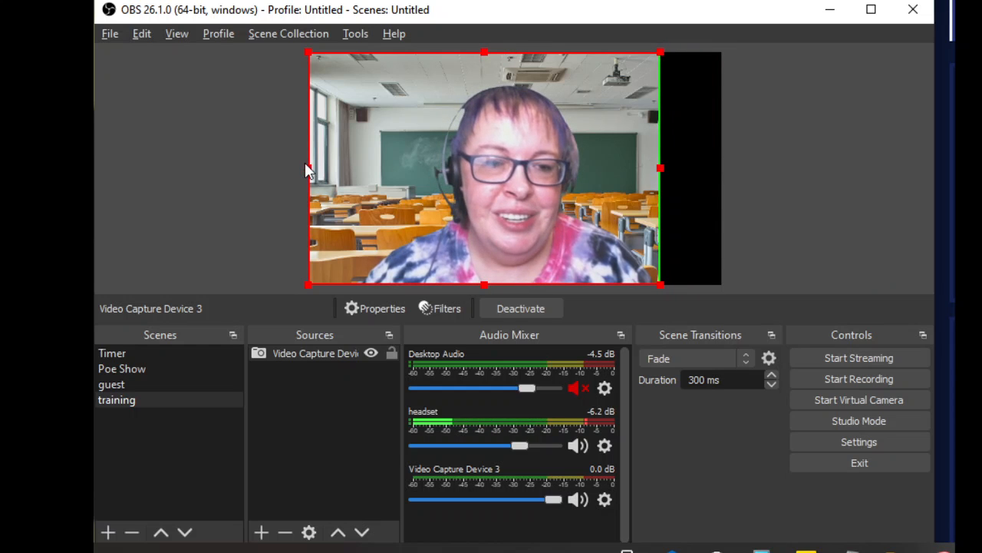
{"action": "left_click_drag", "start_coordinate": [311, 169], "coordinate": [356, 179]}
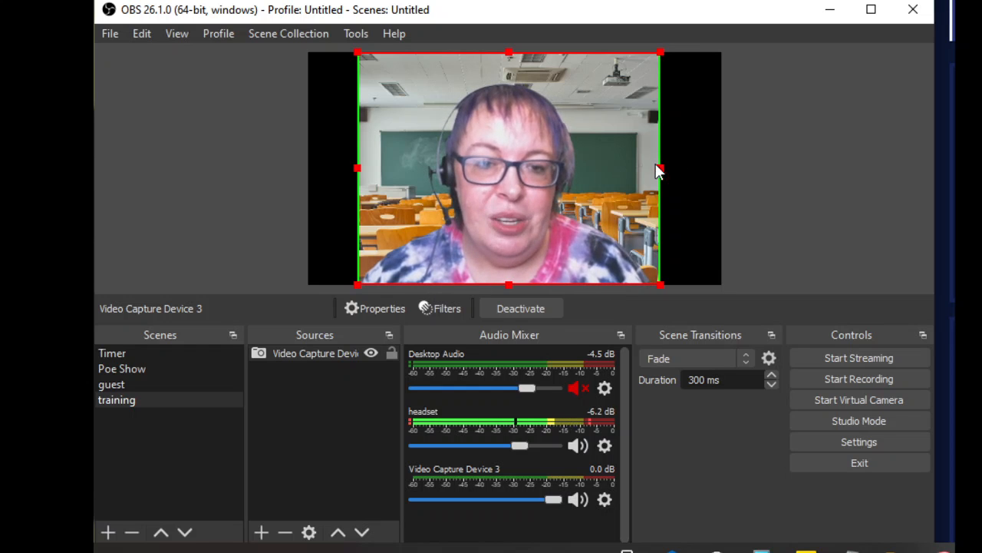
{"action": "mouse_move", "coordinate": [664, 168]}
{"action": "left_mouse_down"}
{"action": "mouse_move", "coordinate": [688, 167]}
{"action": "mouse_move", "coordinate": [647, 160]}
{"action": "mouse_move", "coordinate": [661, 168]}
{"action": "left_mouse_up"}
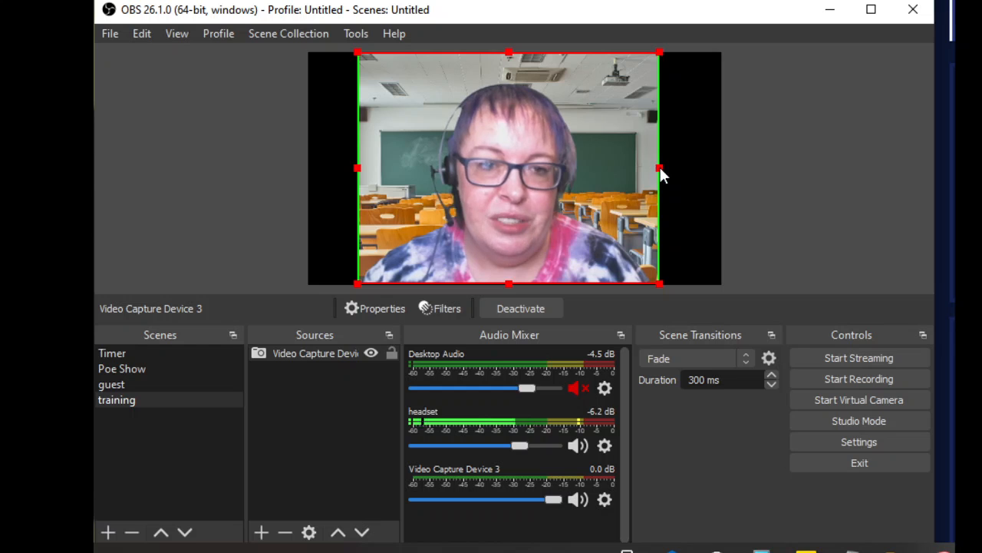
Step: Uncrop the webcam source's right and left edges back to the full canvas width, and deselect it
{"action": "key", "text": "alt"}
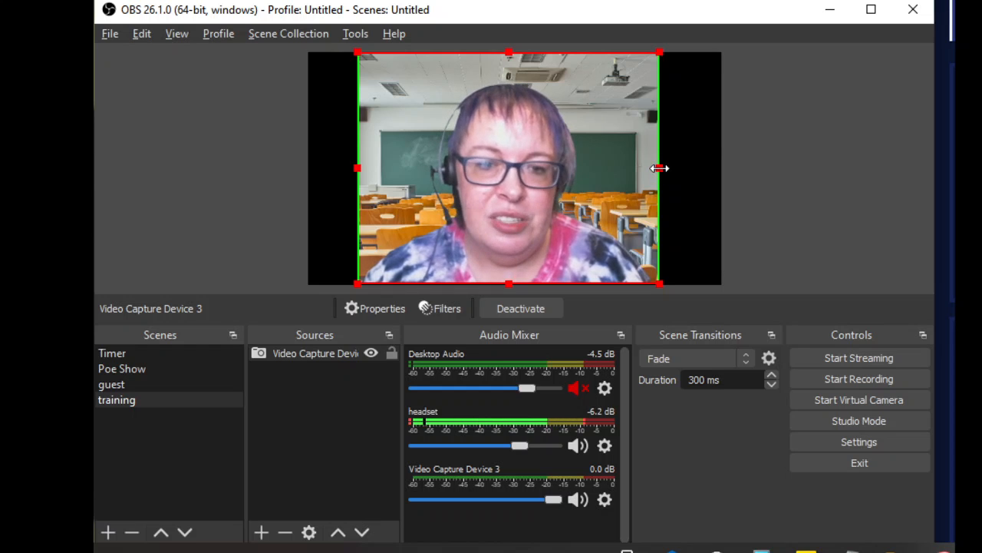
{"action": "left_click_drag", "start_coordinate": [660, 167], "coordinate": [733, 178]}
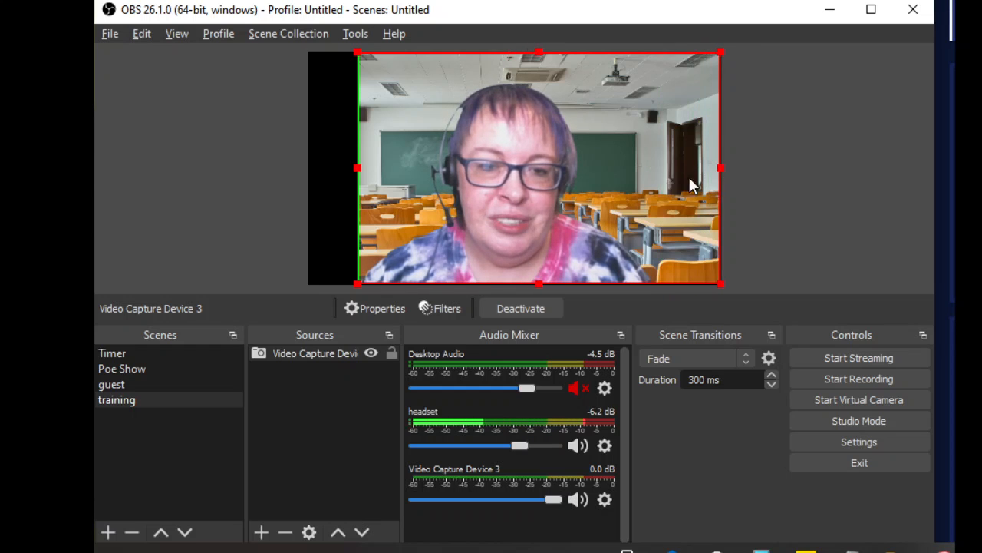
{"action": "left_click_drag", "start_coordinate": [357, 167], "coordinate": [310, 164]}
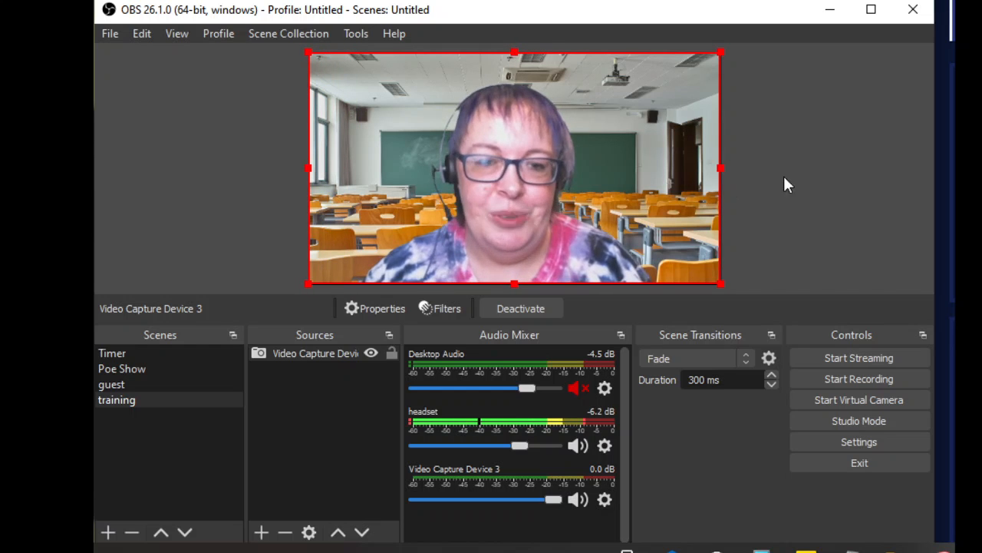
{"action": "left_click", "coordinate": [856, 171]}
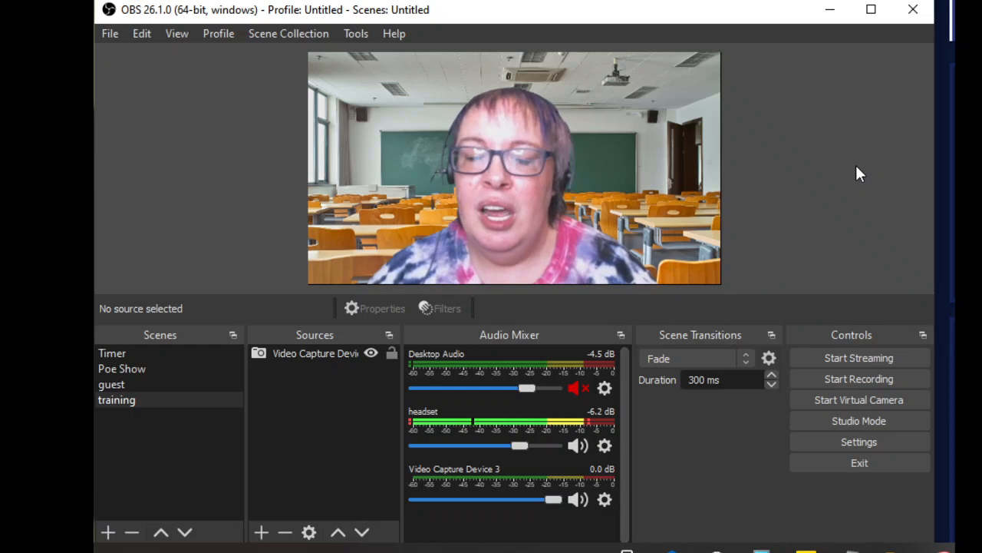
Step: Try scaling the webcam source proportionally to about 70% of the canvas from its lower-right corner, and scale it back to fill the canvas
{"action": "left_click", "coordinate": [495, 137]}
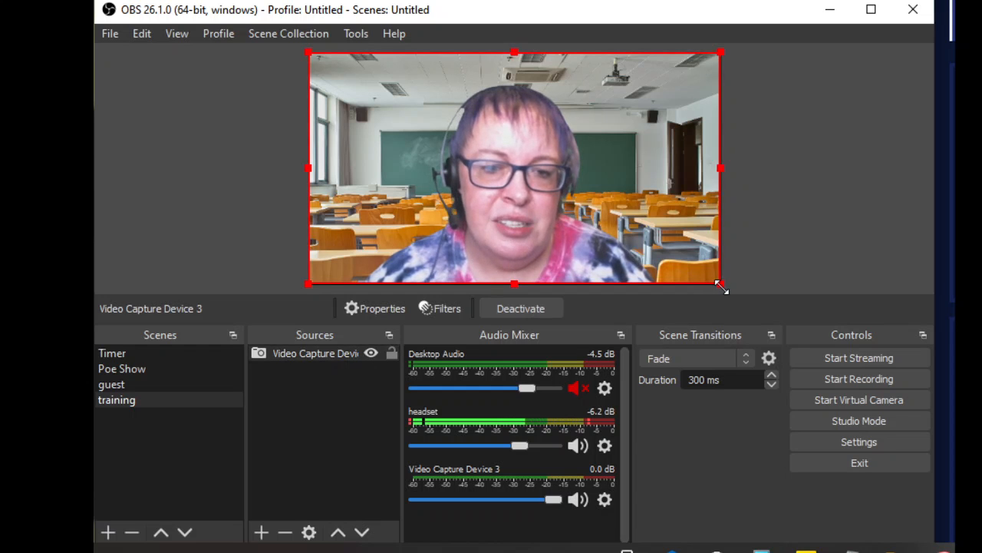
{"action": "left_click_drag", "start_coordinate": [715, 285], "coordinate": [594, 211]}
{"action": "left_click_drag", "start_coordinate": [357, 131], "coordinate": [404, 142]}
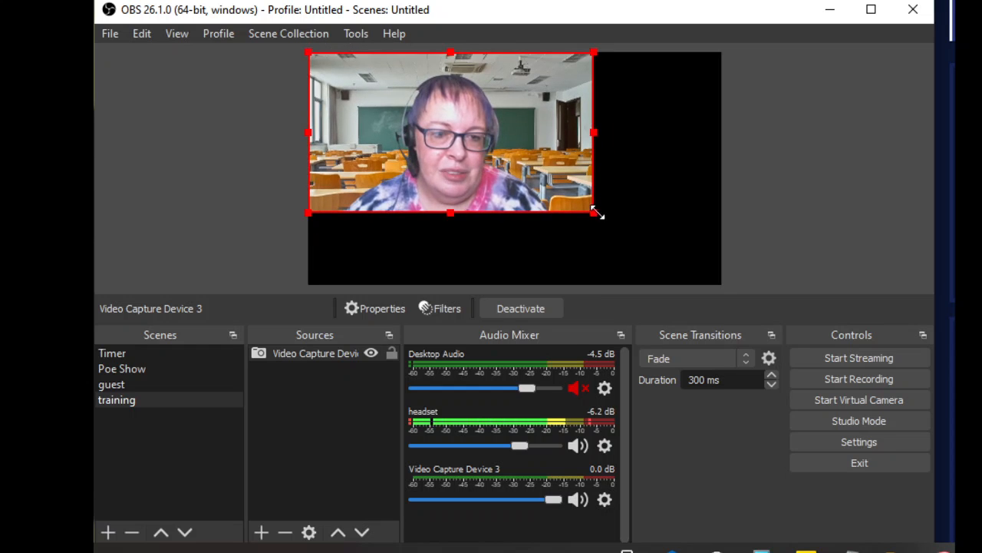
{"action": "left_click_drag", "start_coordinate": [595, 213], "coordinate": [707, 281]}
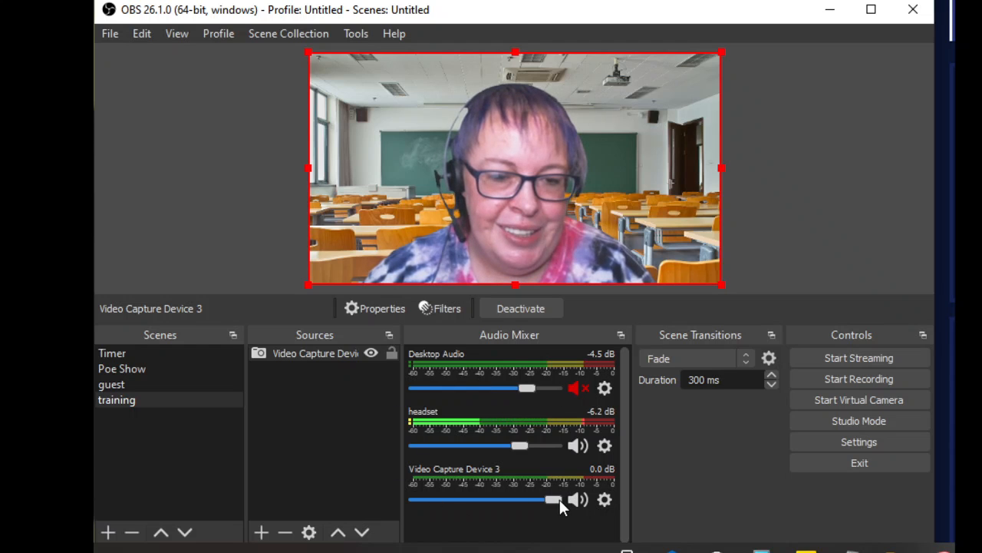
Step: Lower the Video Capture Device 3 volume to -1.1 dB, and view the source's properties without changing them
{"action": "left_click_drag", "start_coordinate": [559, 499], "coordinate": [551, 499]}
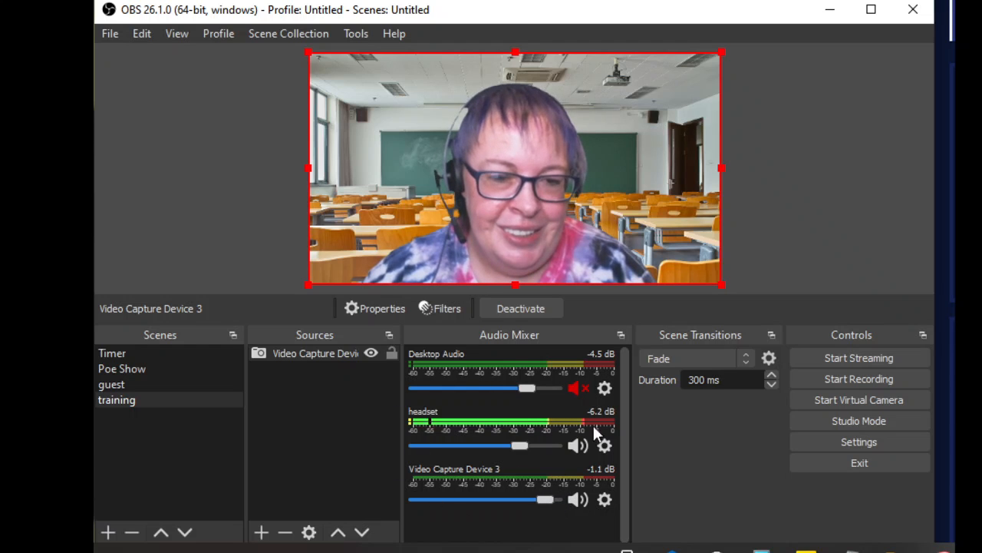
{"action": "left_click", "coordinate": [604, 500]}
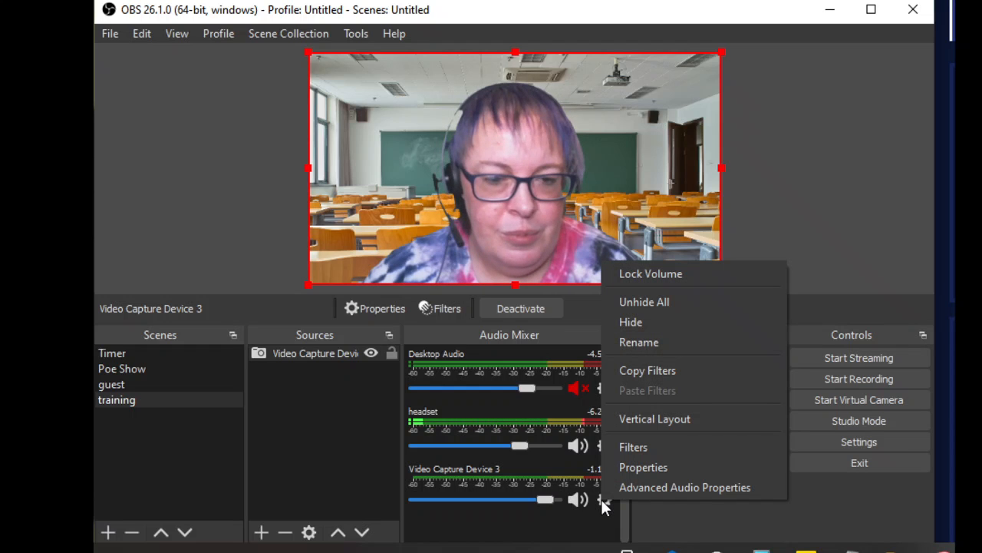
{"action": "left_click", "coordinate": [639, 466]}
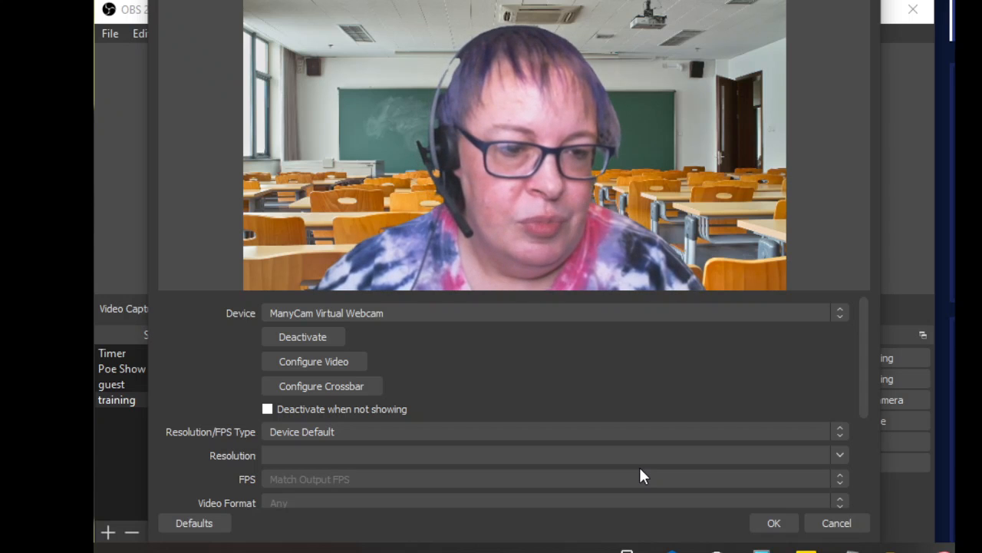
{"action": "left_click", "coordinate": [835, 523]}
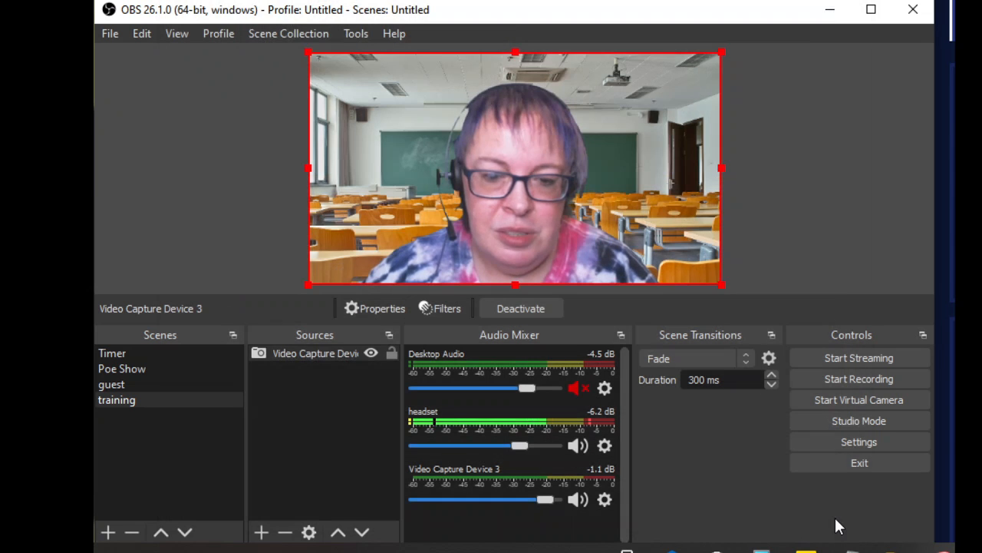